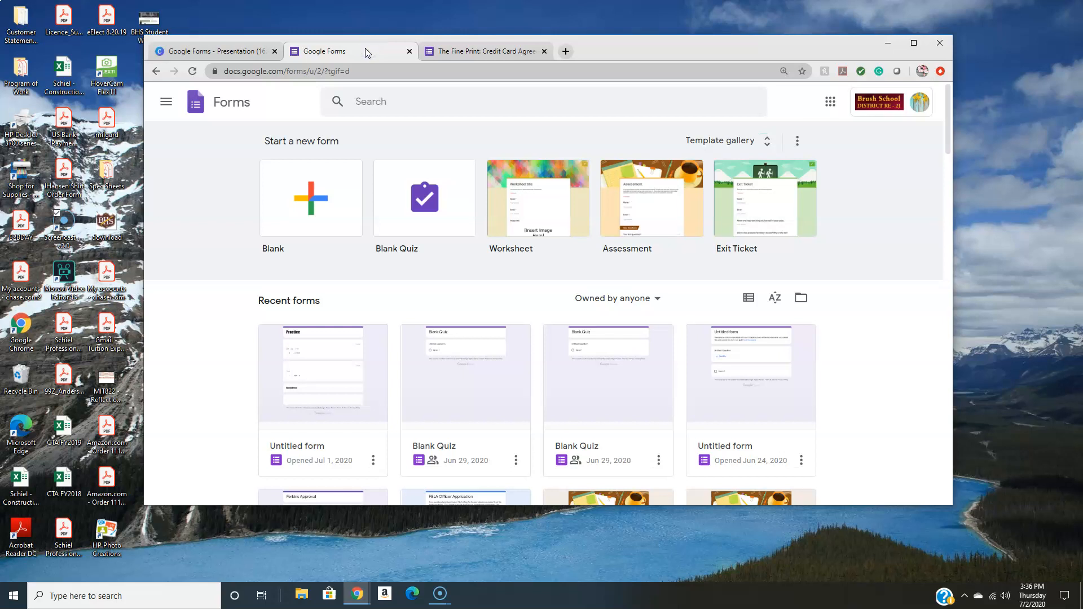
Maximize the browser window and locate Forms among the Google apps.
click(913, 43)
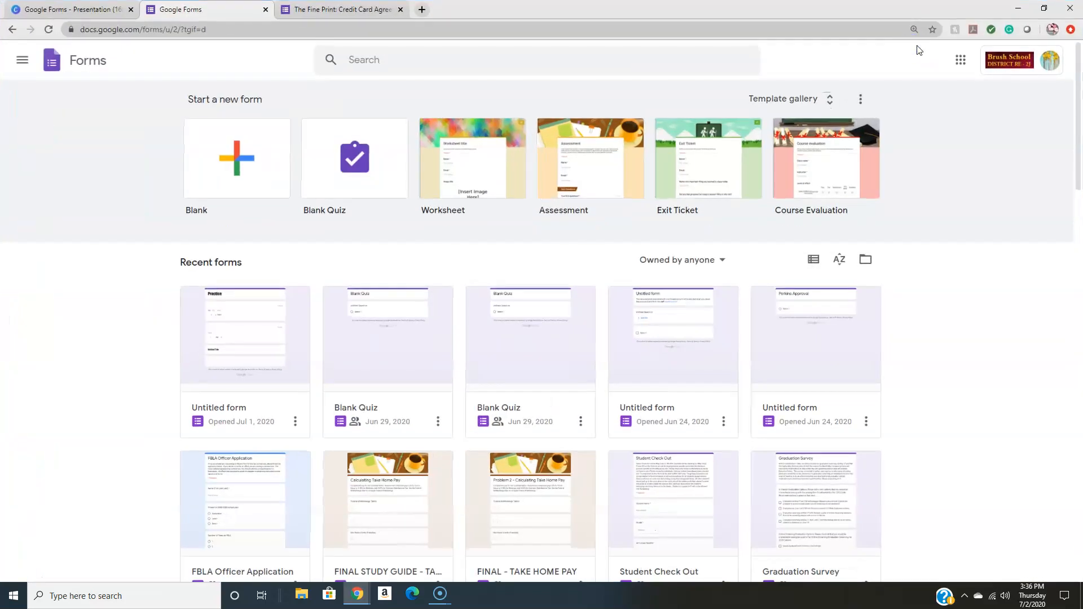
click(960, 61)
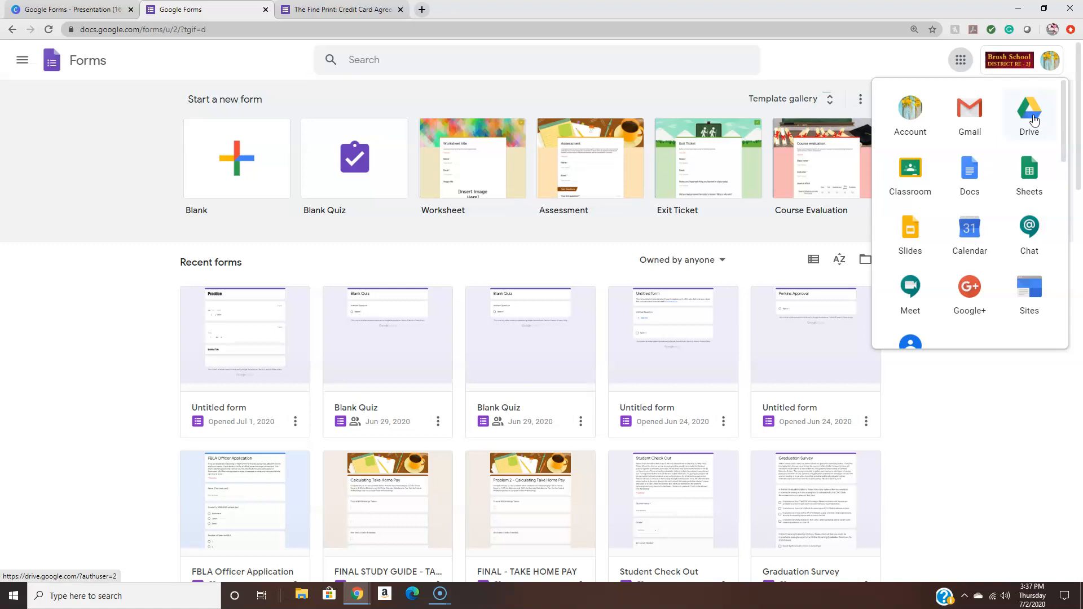
scroll(1022, 158, down, 6)
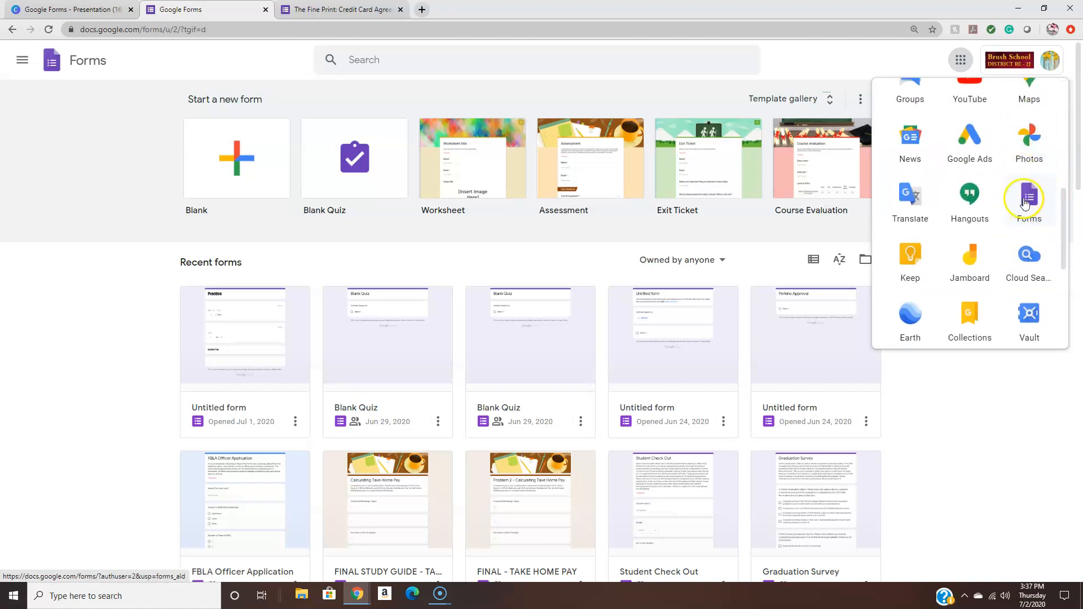
click(156, 257)
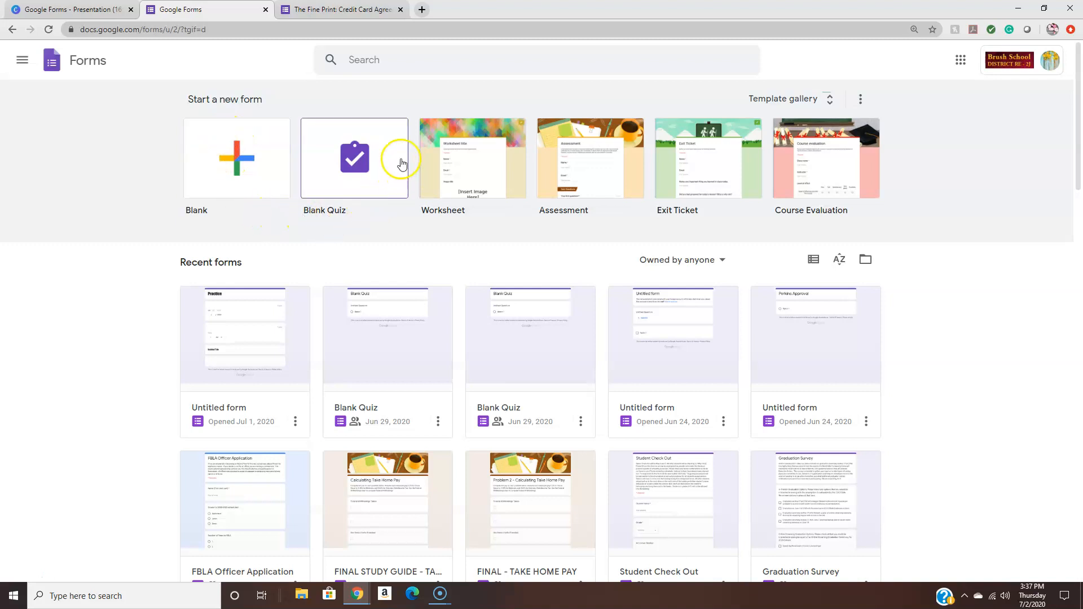
Create a new form from the Blank Quiz template and title it "Creating a Quiz or Assignment".
click(361, 186)
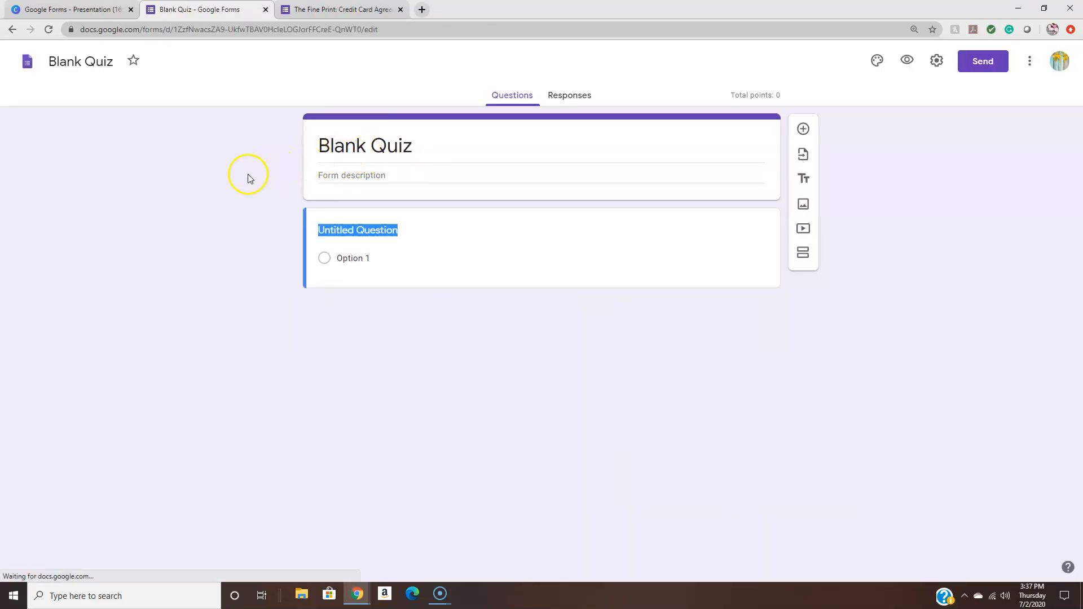
click(424, 147)
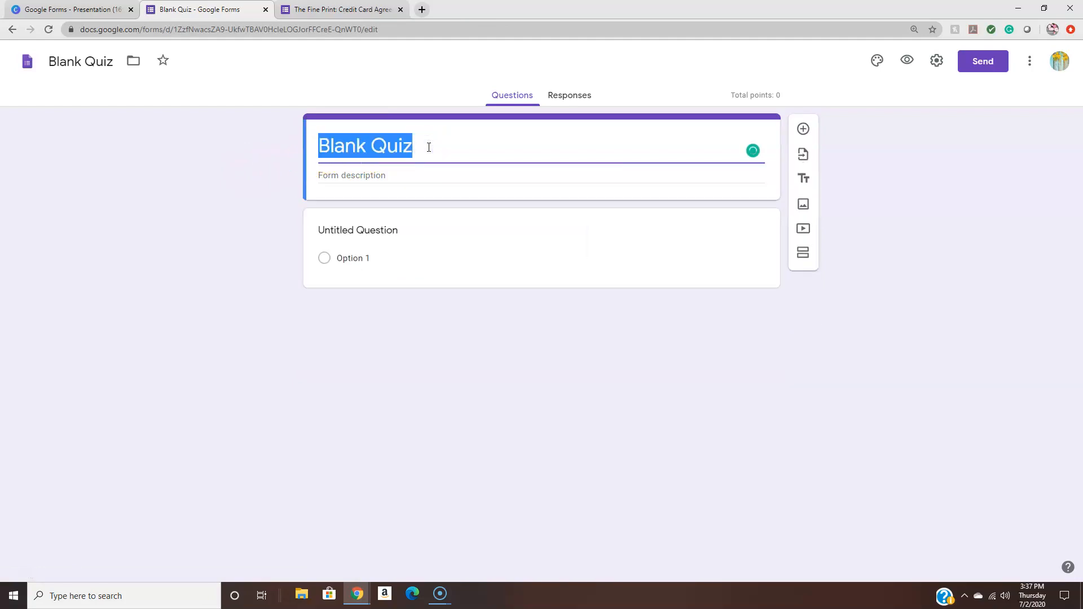
text(Creating a)
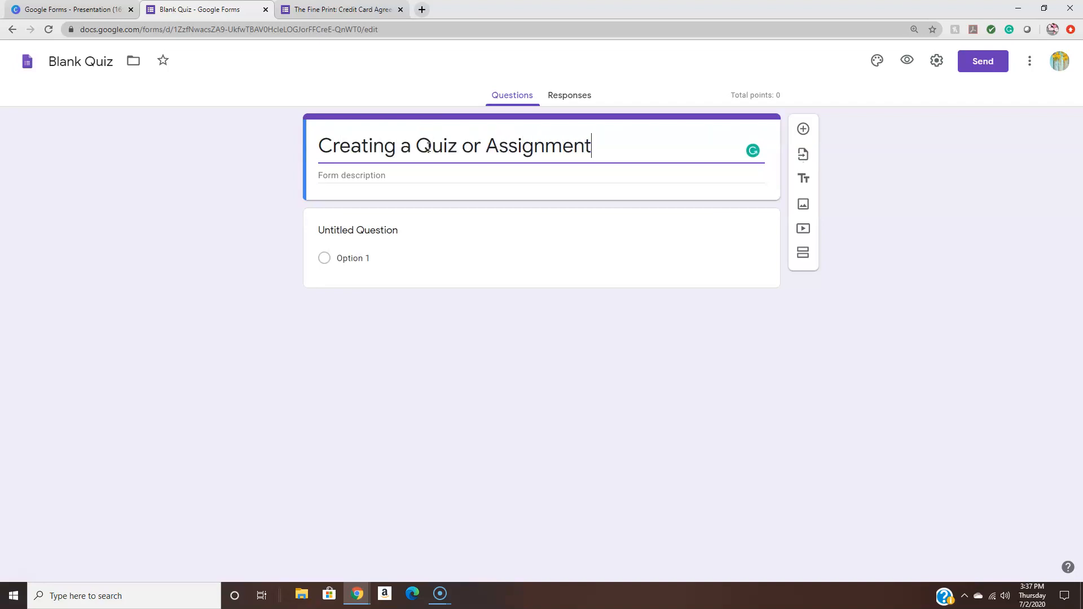
click(378, 175)
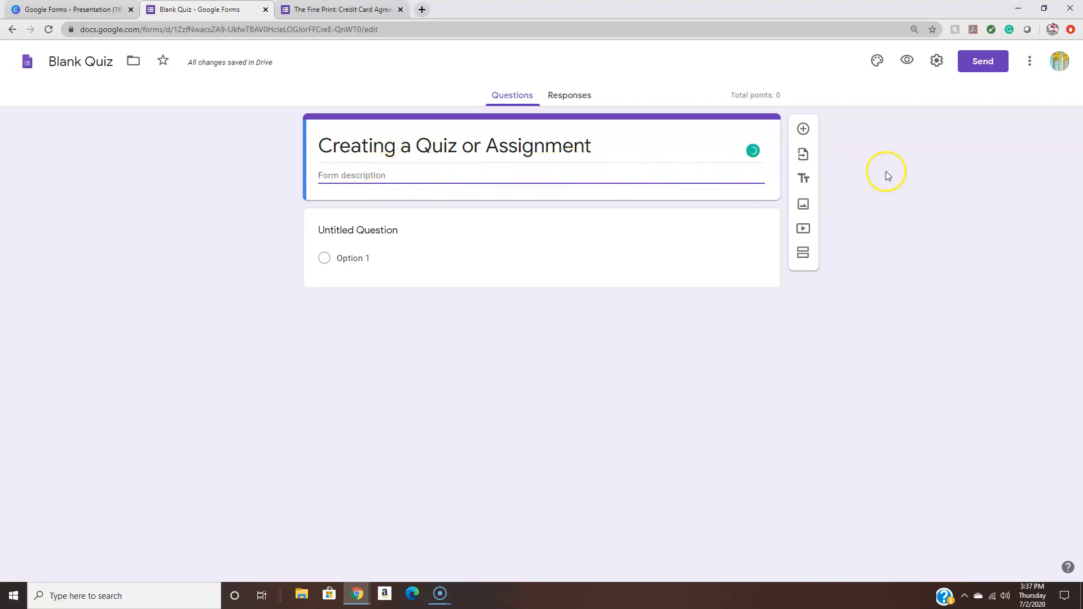
In the quiz settings, set the grade release option to "Later, after manual review", keeping "Make this a quiz" and "Correct answers" enabled.
click(947, 68)
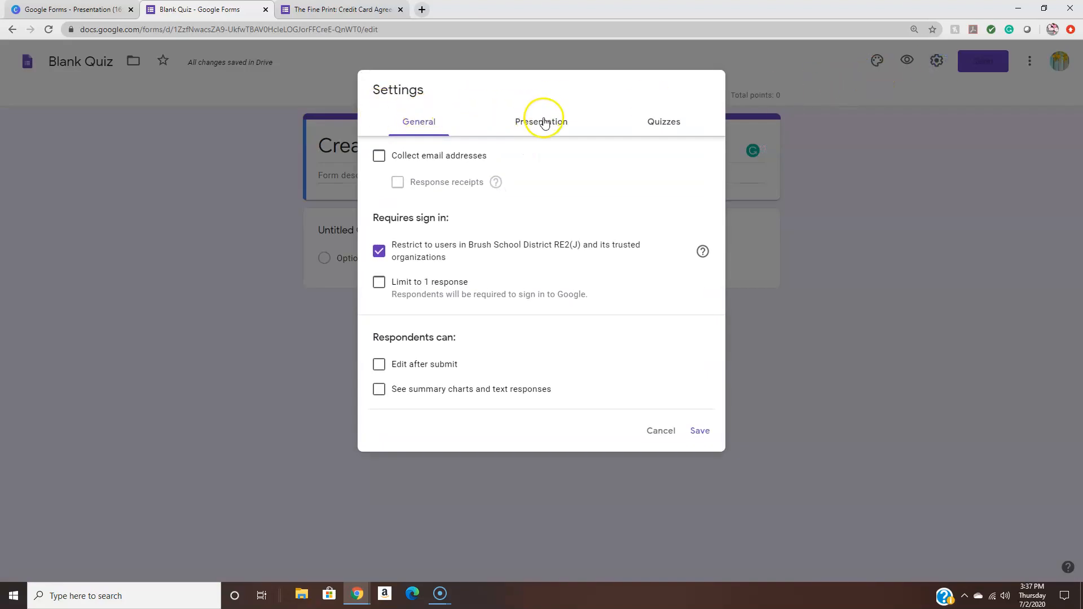
click(668, 124)
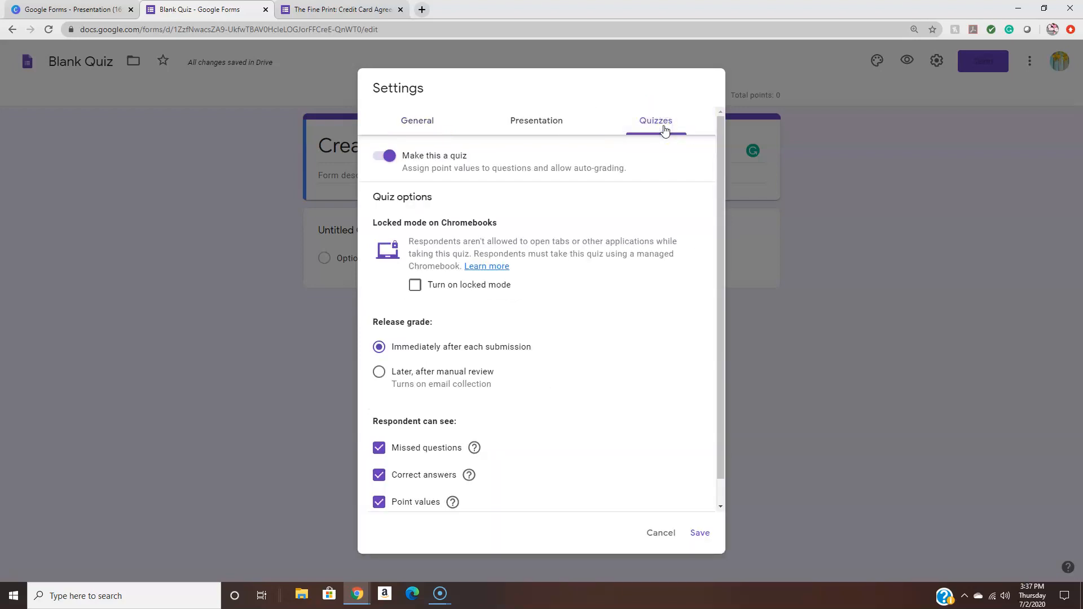
click(380, 161)
click(387, 158)
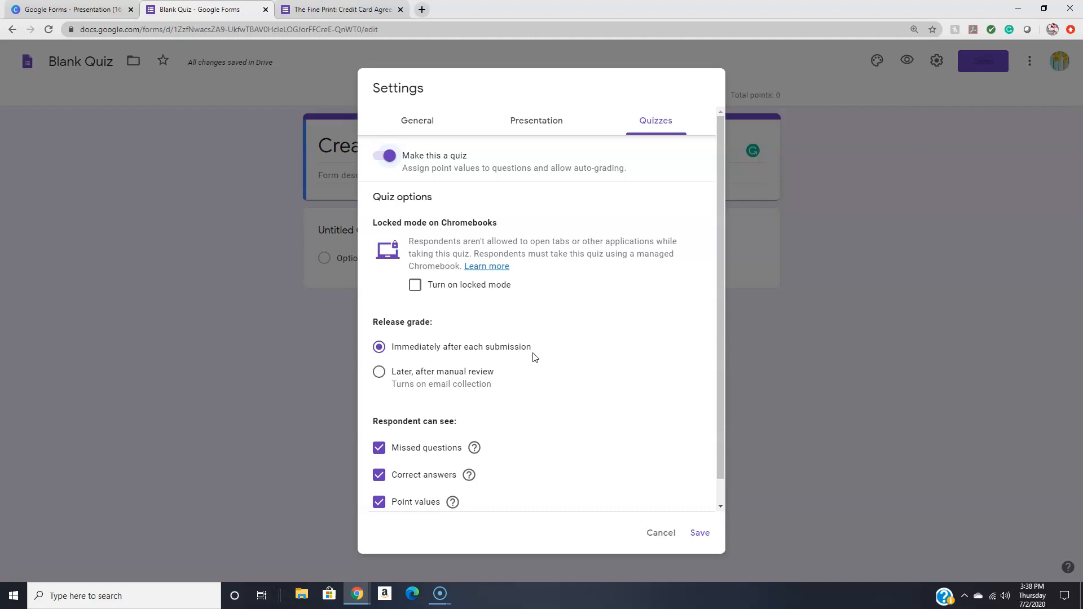
click(379, 373)
scroll(510, 378, down, 1)
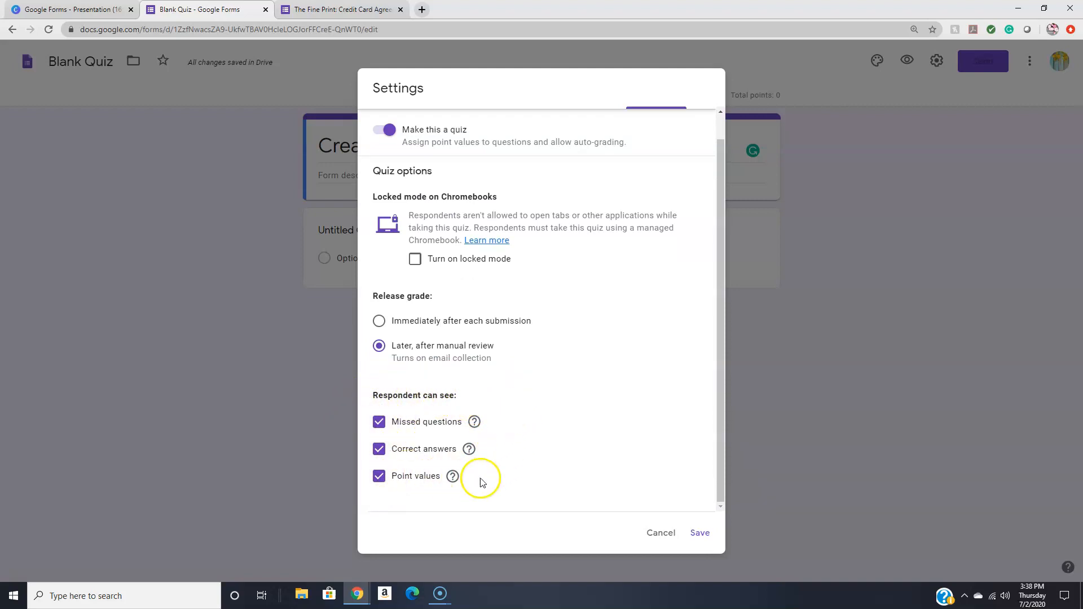
click(379, 450)
click(379, 449)
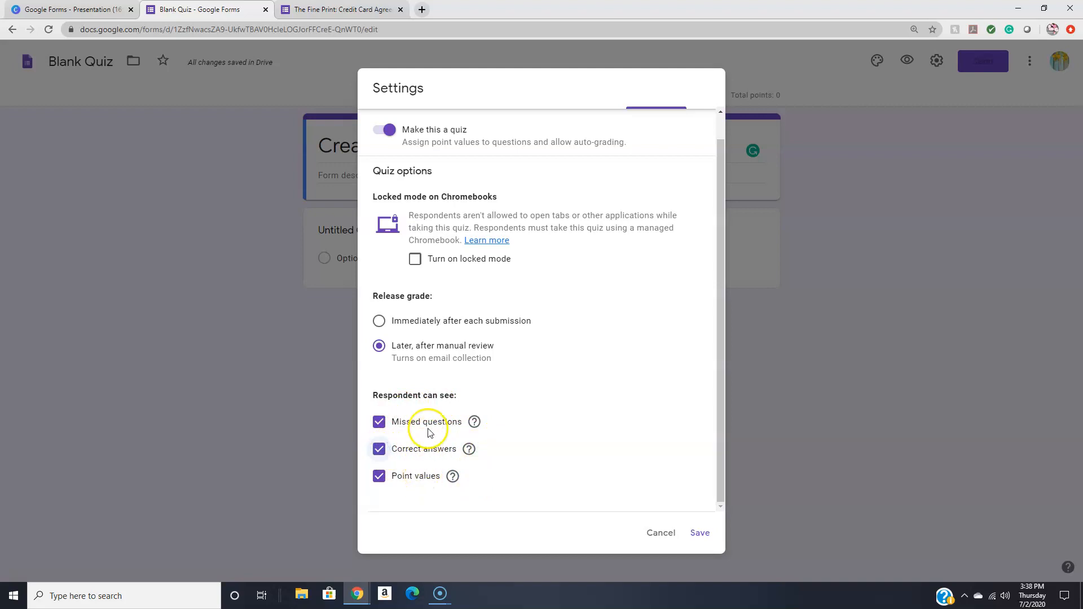
scroll(551, 397, up, 1)
In the general settings, limit the quiz to 1 response and allow respondents to edit after submit, leaving response receipts off.
click(426, 122)
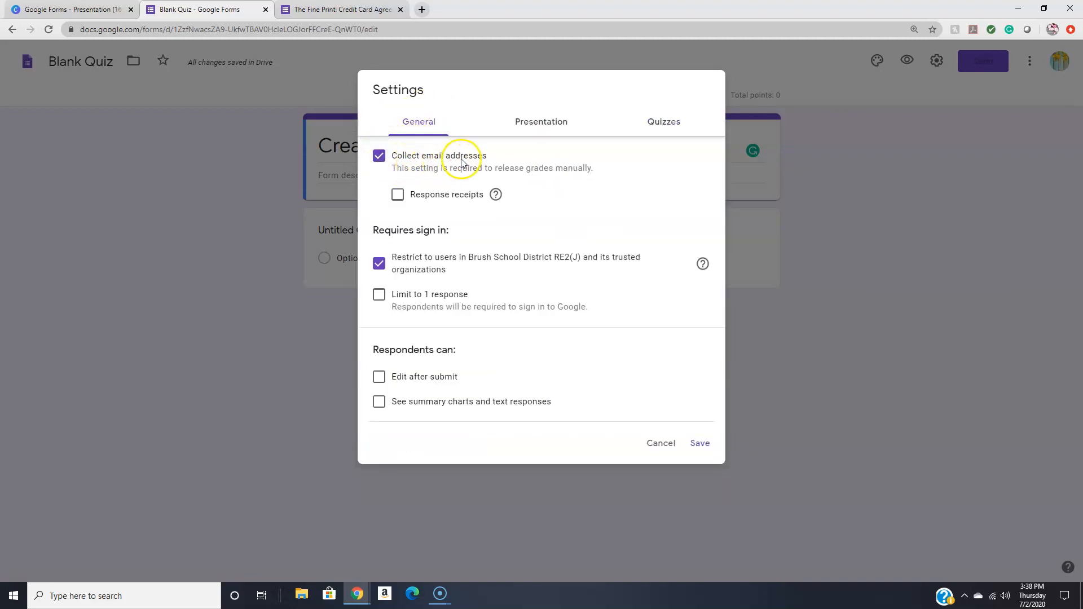
click(398, 195)
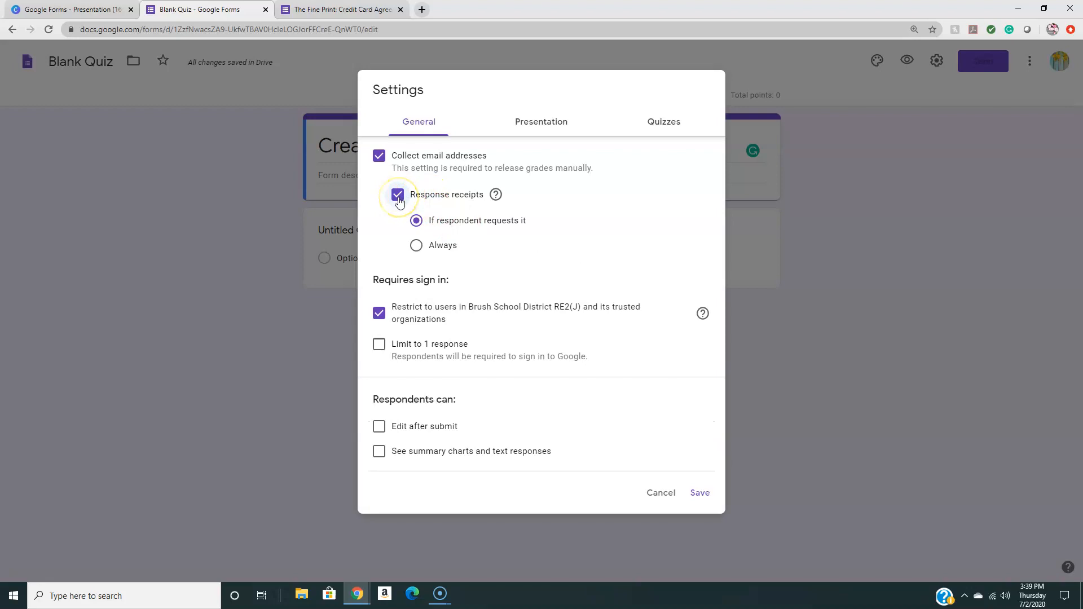
click(399, 196)
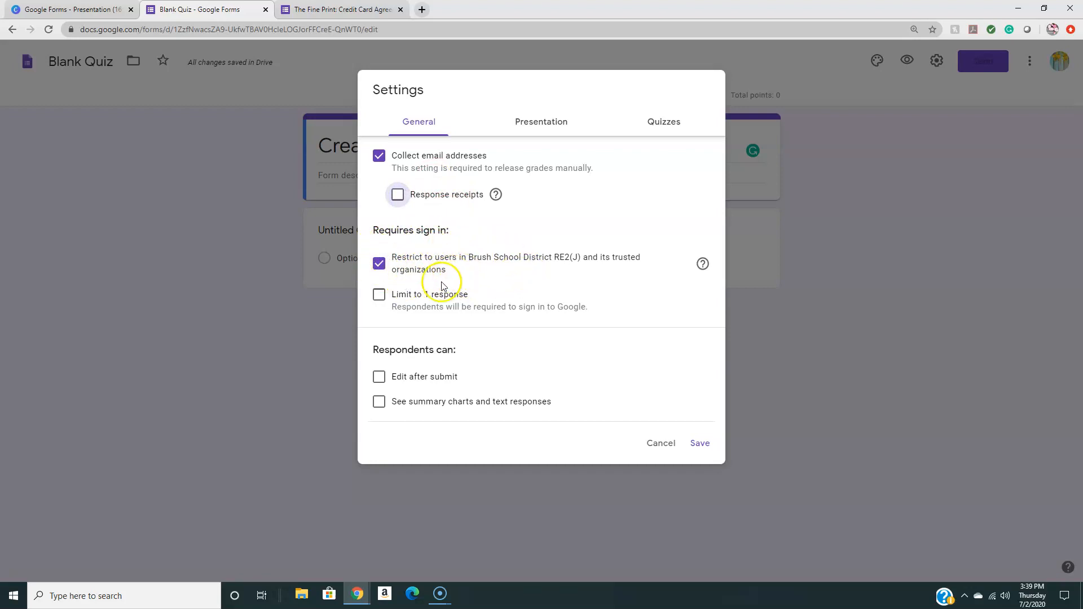
click(378, 297)
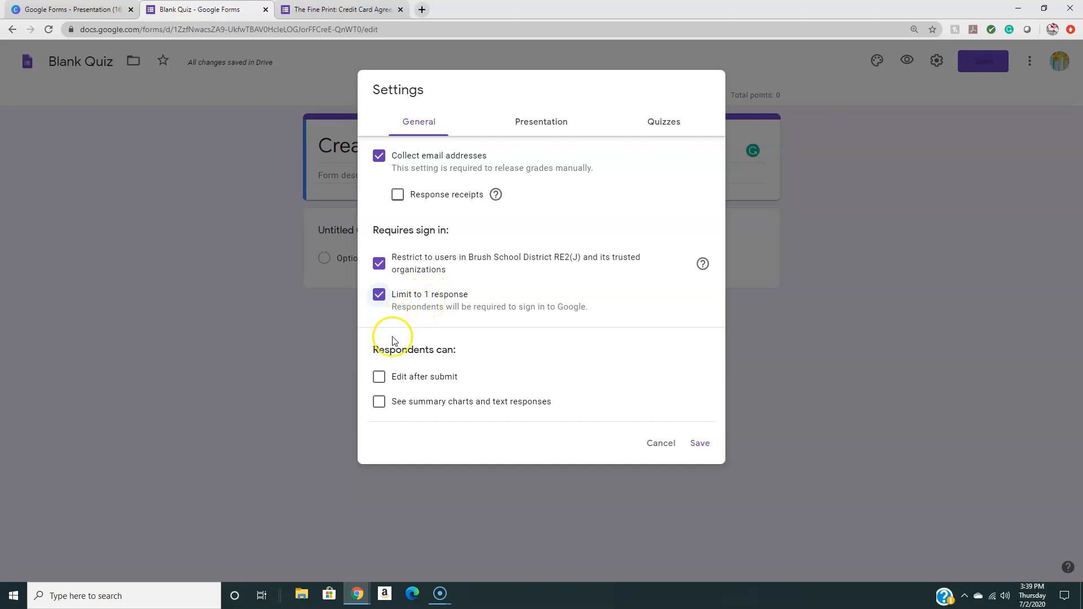
click(378, 376)
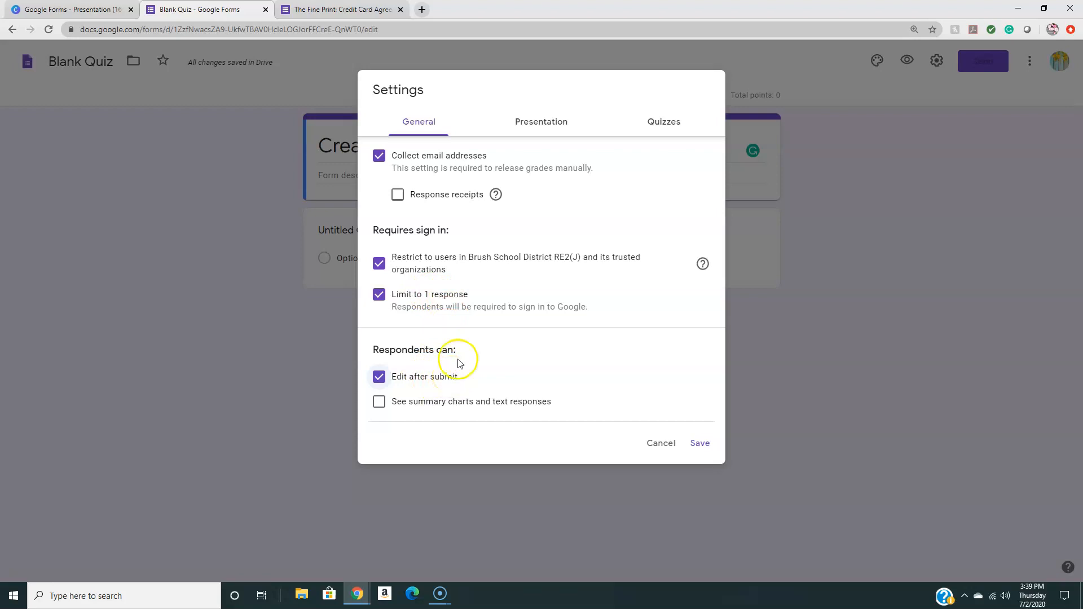
Review the presentation options, leaving the progress bar and question shuffling off, and save the form settings.
click(535, 123)
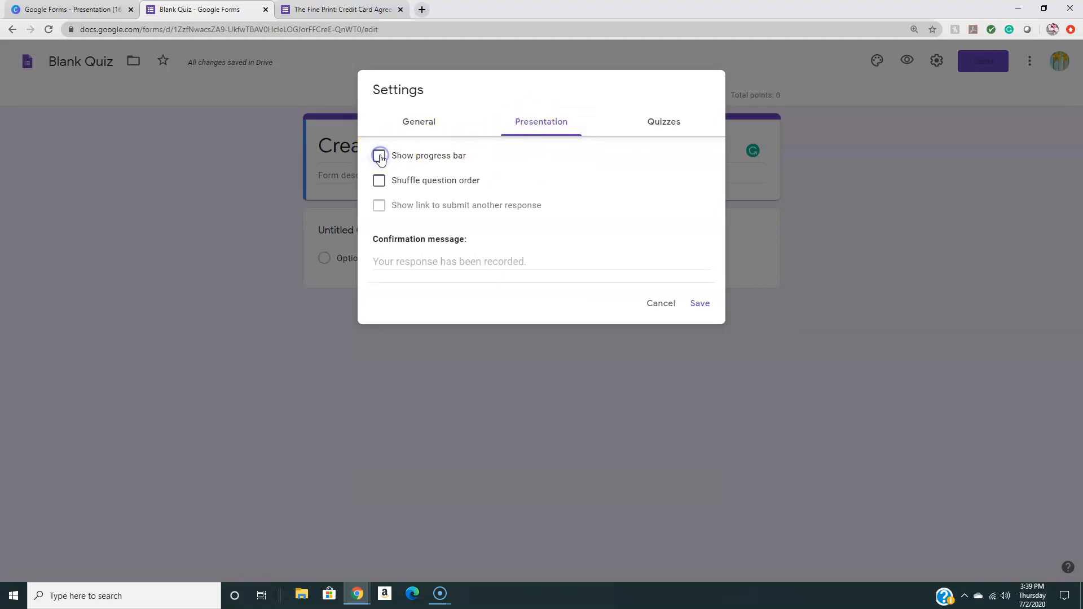
click(378, 181)
click(479, 263)
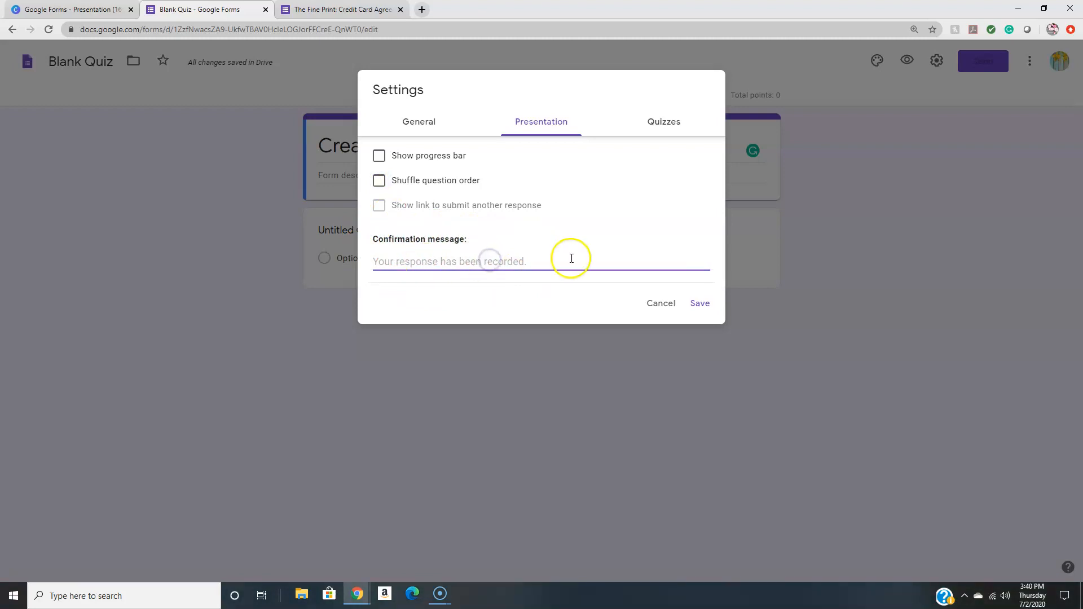
click(698, 304)
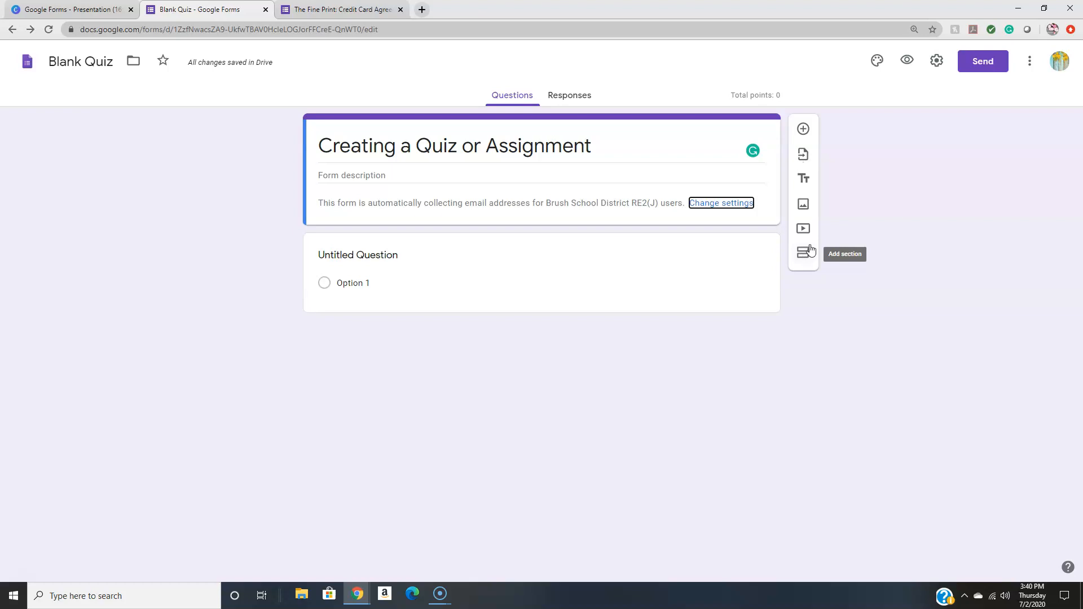
Add a title block reading "Multiple Choice" below the form header and insert a new section after it.
click(805, 180)
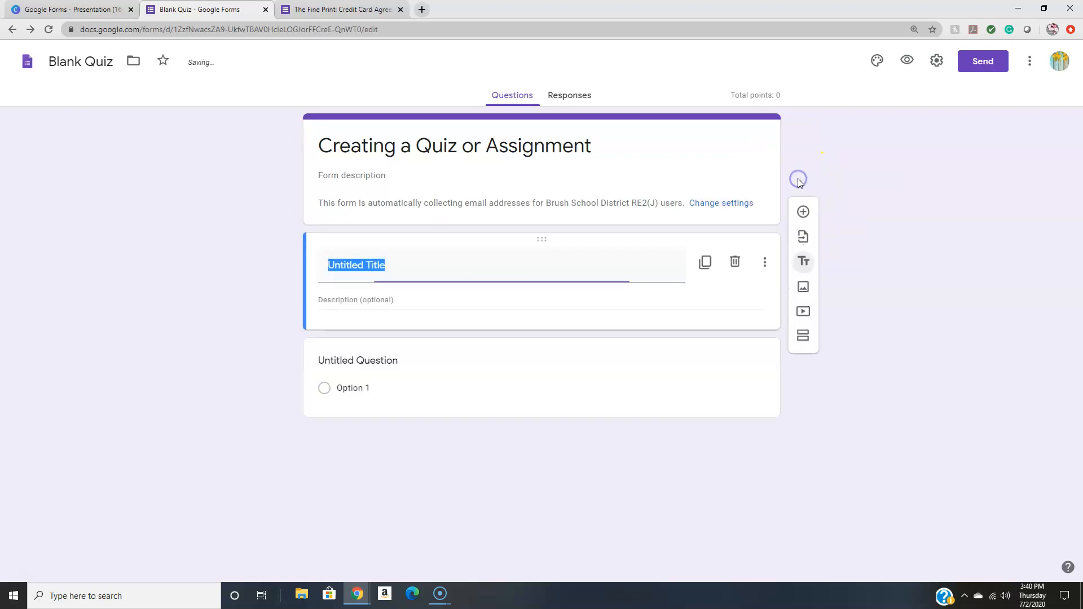
text(Mulit)
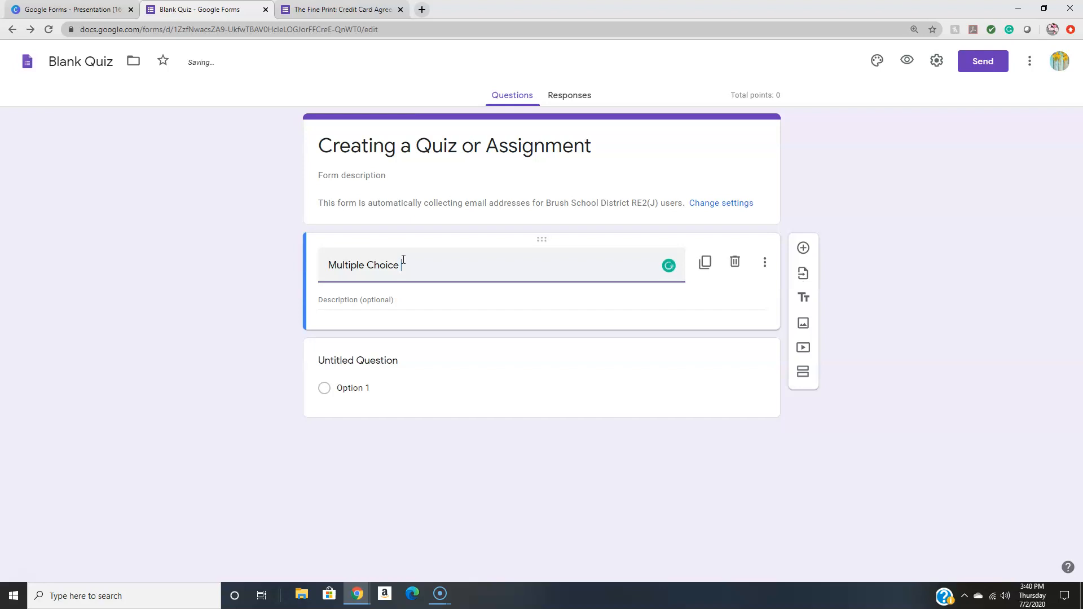
drag(396, 265, 317, 265)
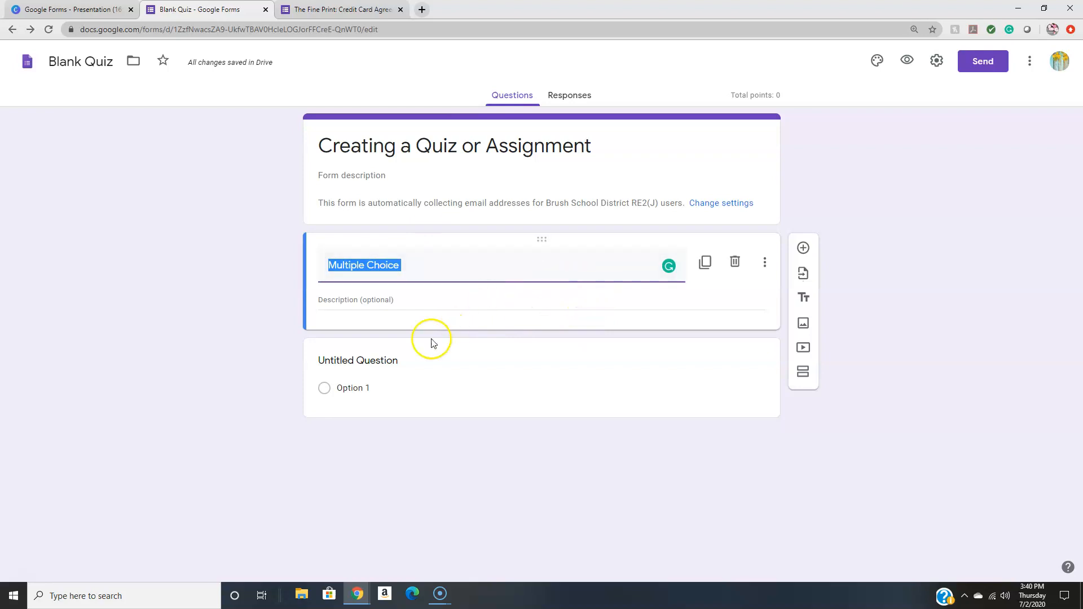
click(803, 373)
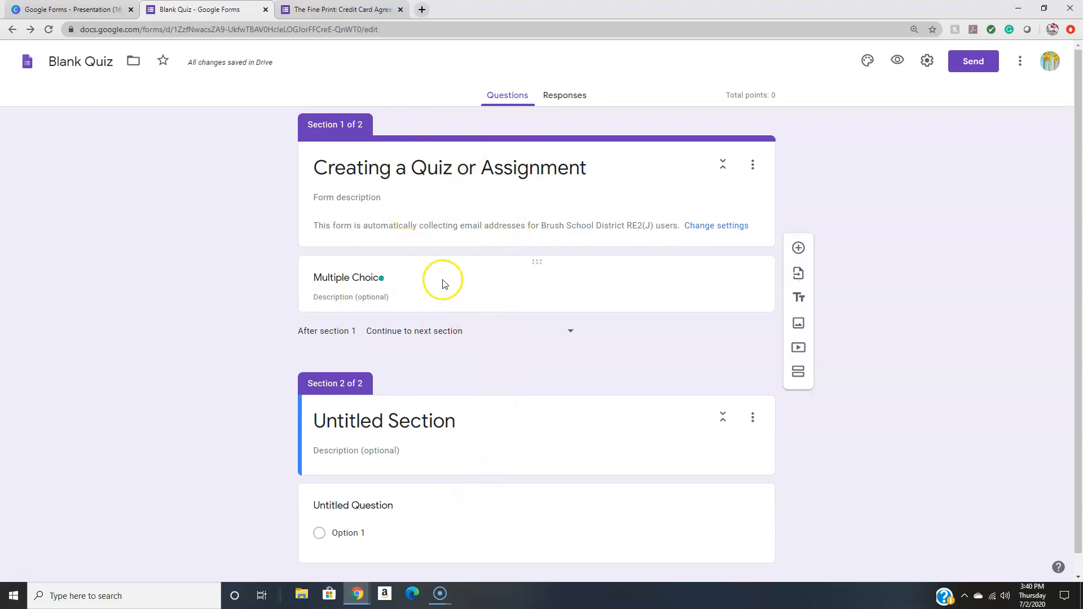
scroll(435, 455, down, 1)
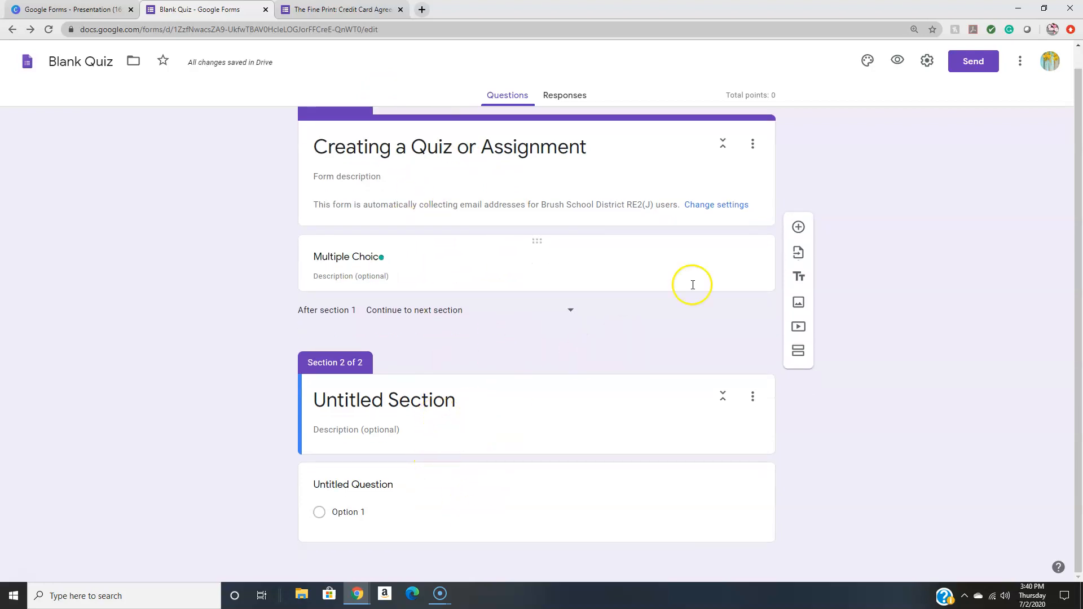
Preview the form through to its second section and close the preview.
click(897, 61)
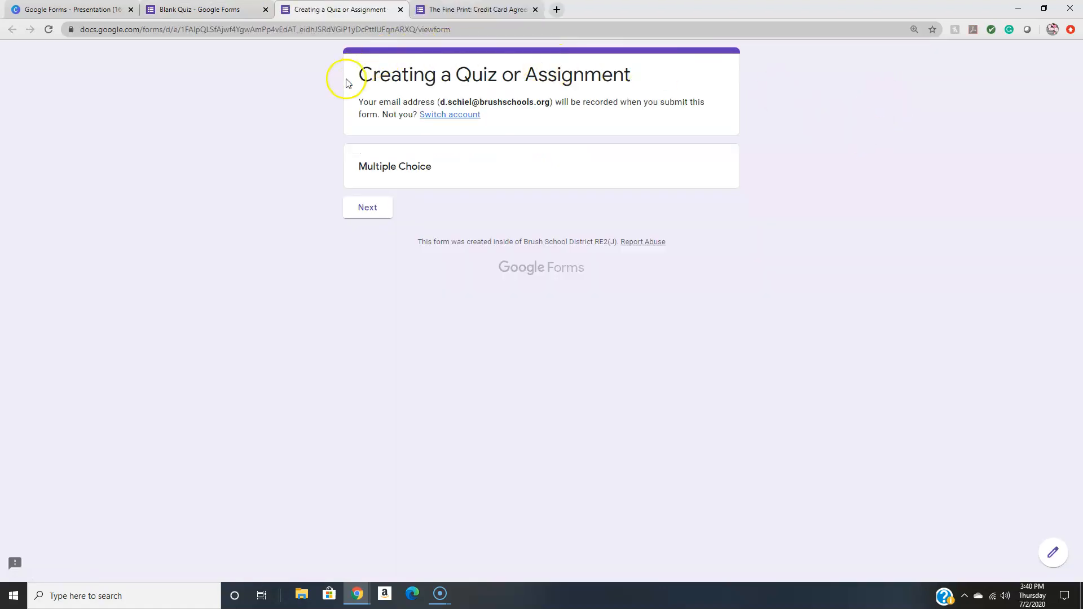
click(378, 212)
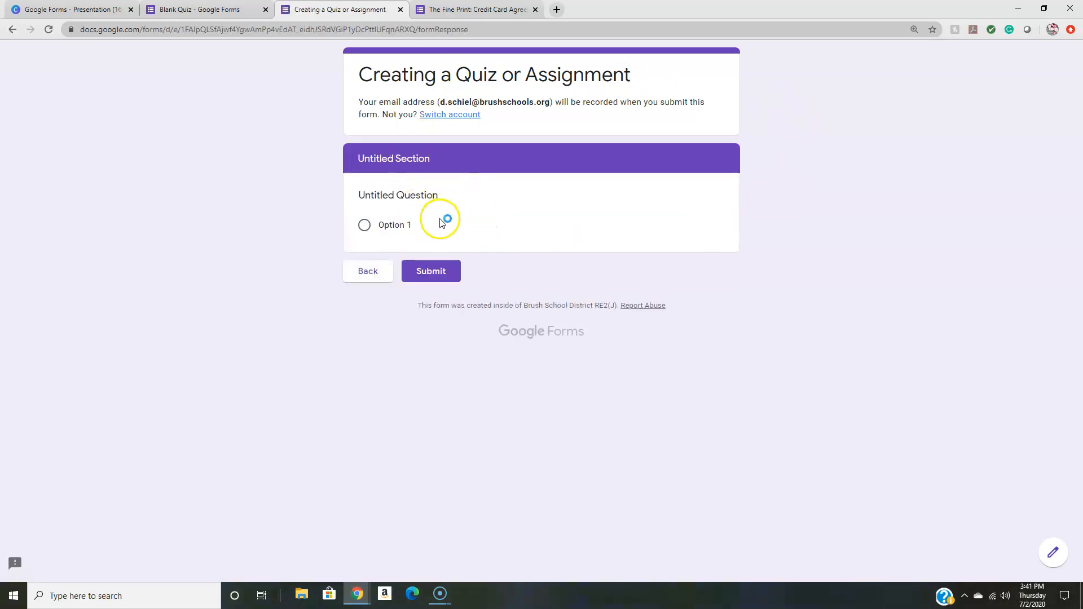
click(400, 10)
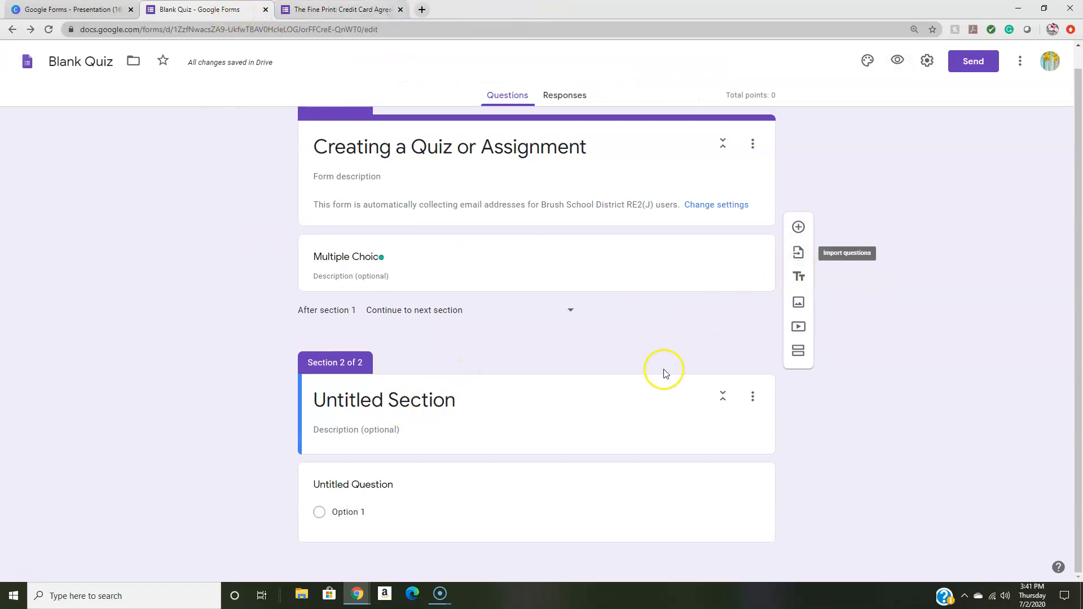
Title the question in section 2 "Question 1" and review the available question types, keeping Multiple choice.
click(416, 479)
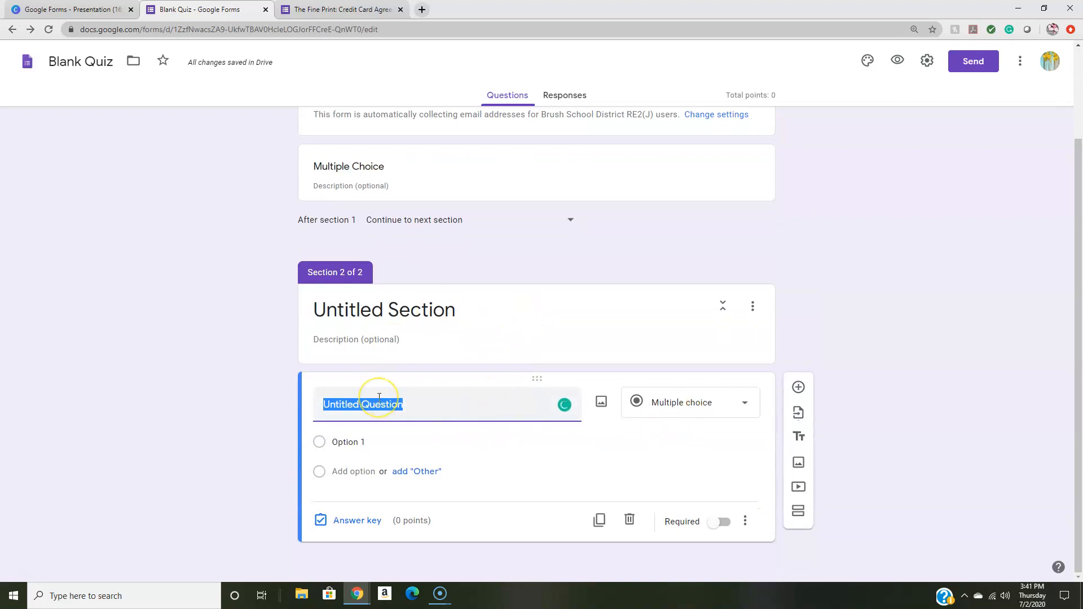
text(Qus)
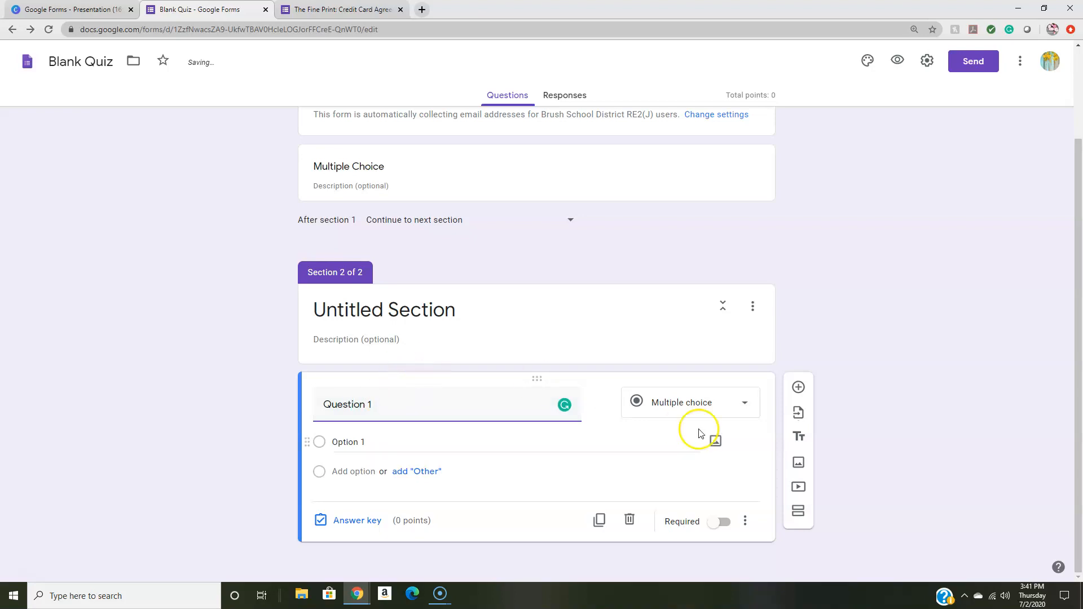
click(734, 403)
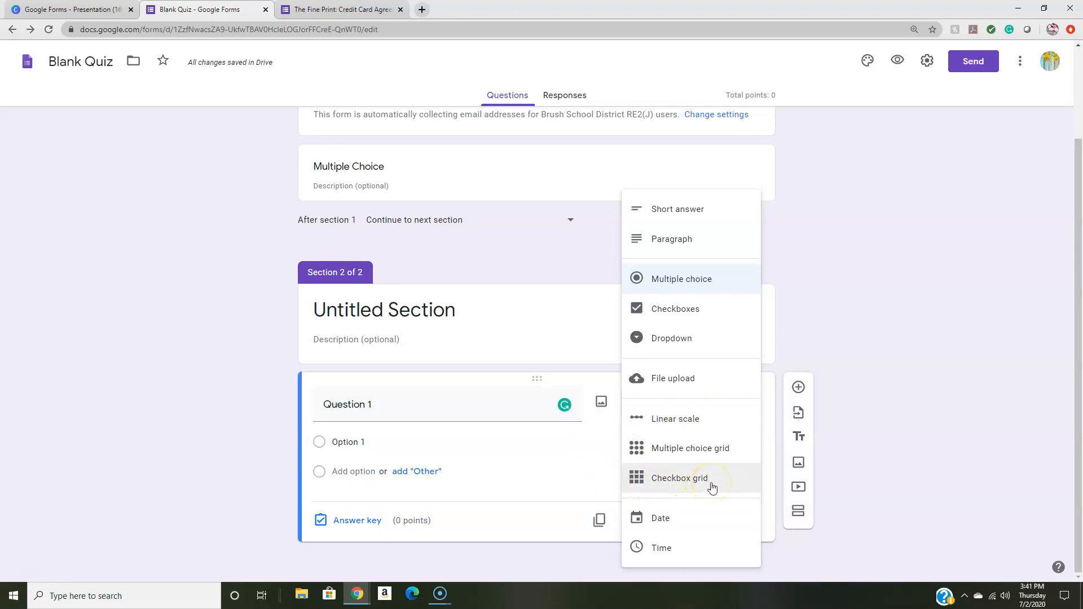
click(562, 470)
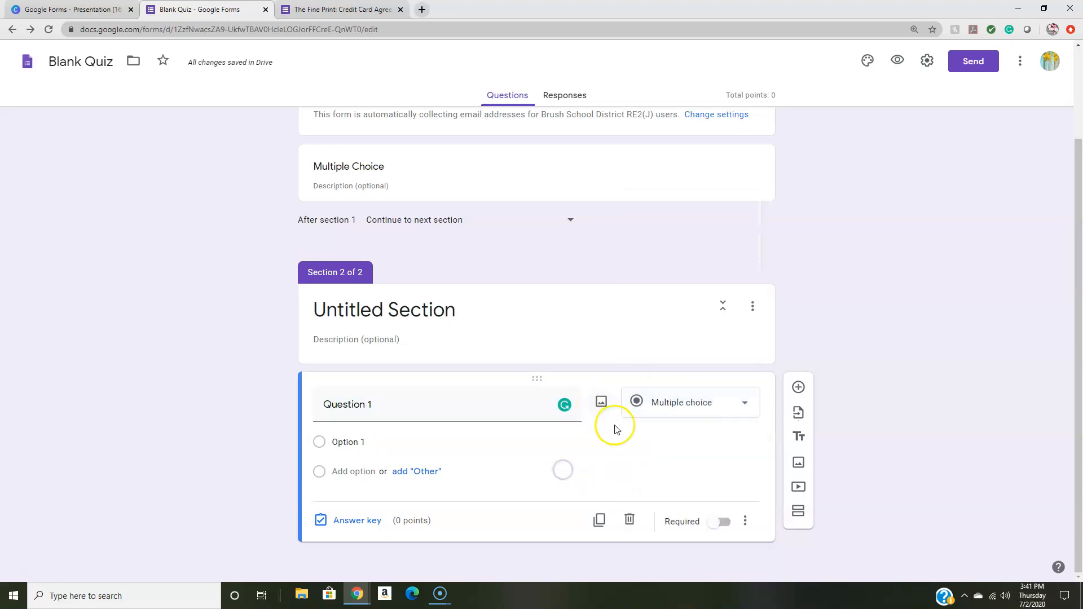
Add Option 2, Option 3 and Option 4 as answer choices to Question 1.
click(352, 470)
click(352, 501)
click(350, 530)
click(254, 473)
scroll(255, 471, down, 2)
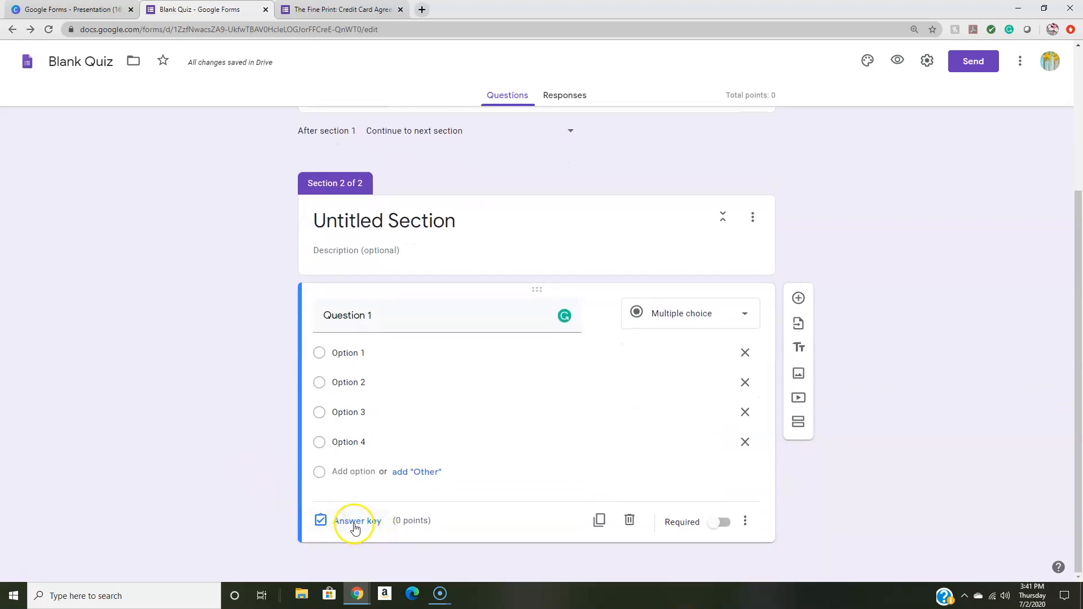
Set Question 1's answer key to accept Option 2 and Option 3 as correct and make it worth 2 points.
click(354, 523)
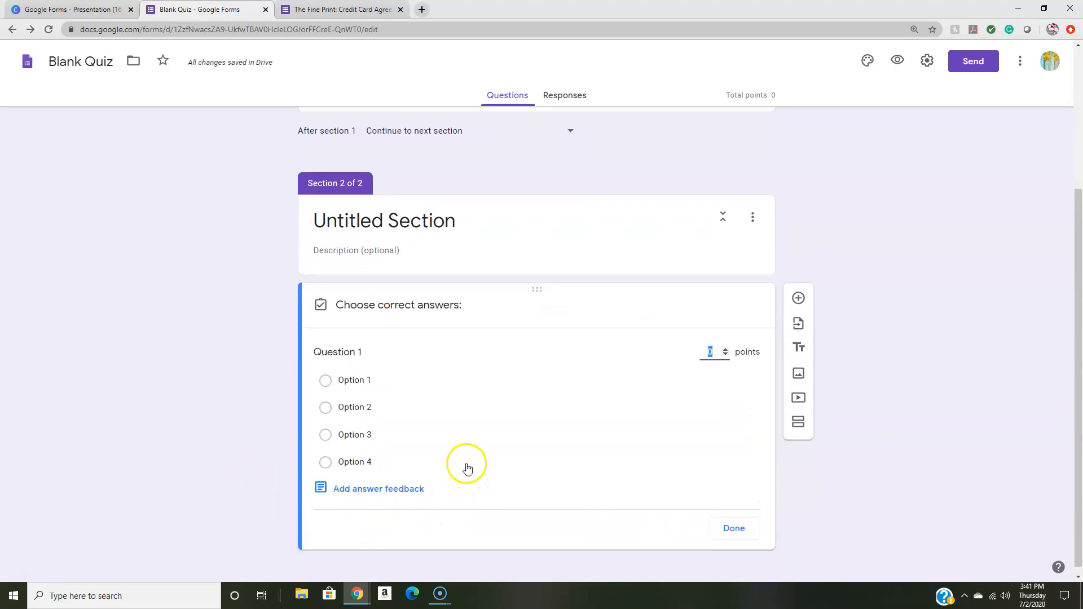
click(447, 435)
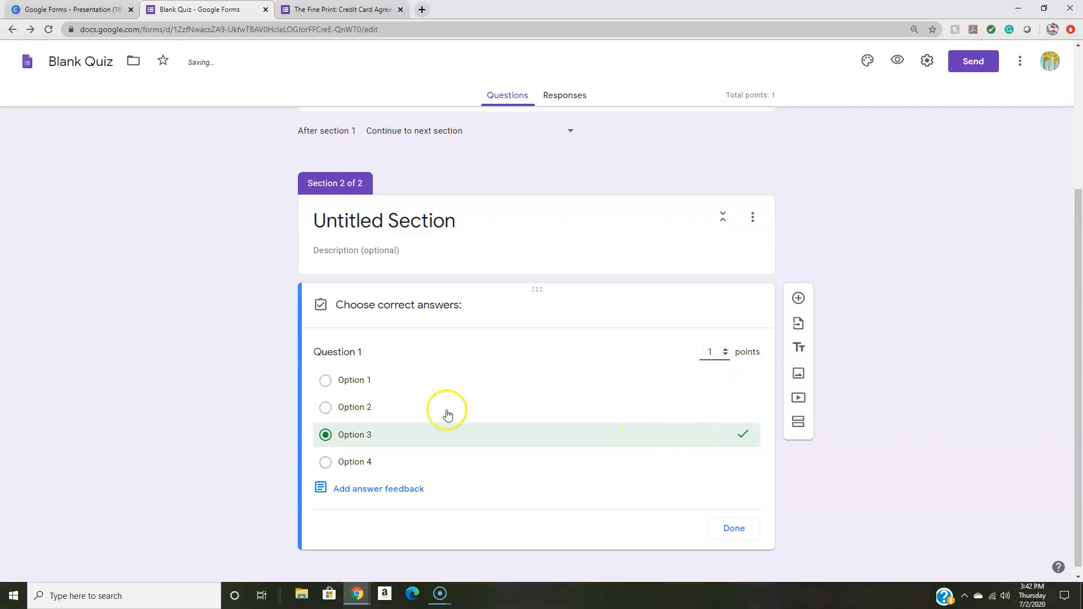
click(370, 412)
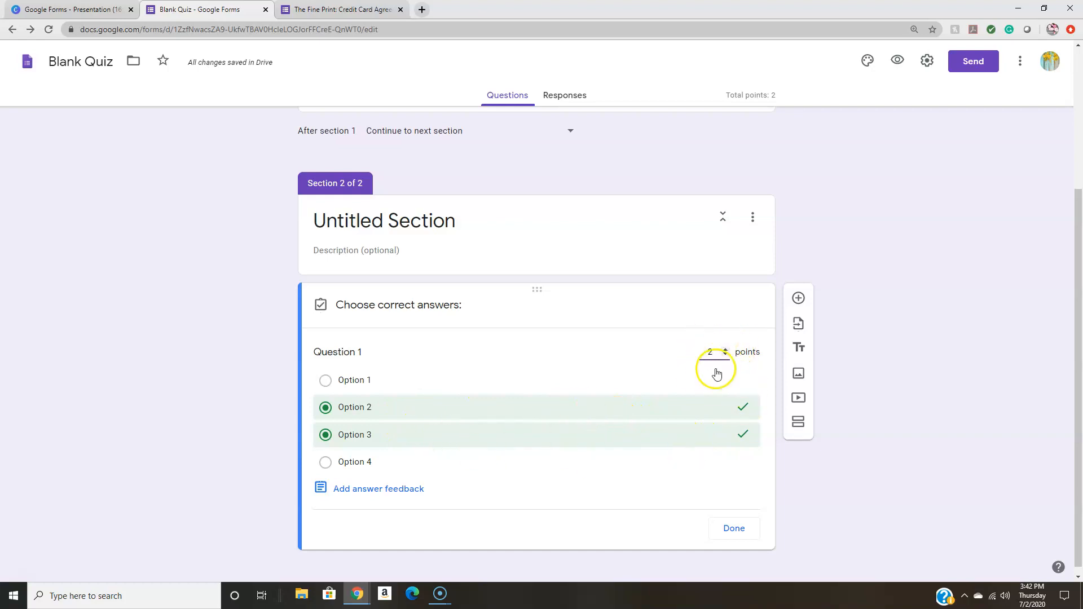
click(733, 526)
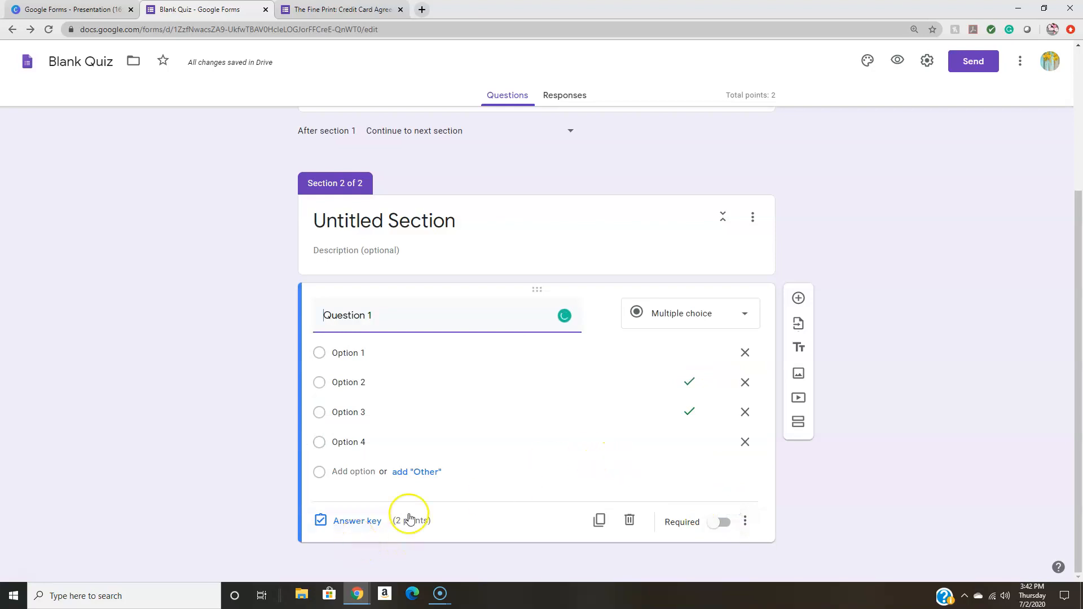
Duplicate Question 1 and make the copy a required question.
click(599, 521)
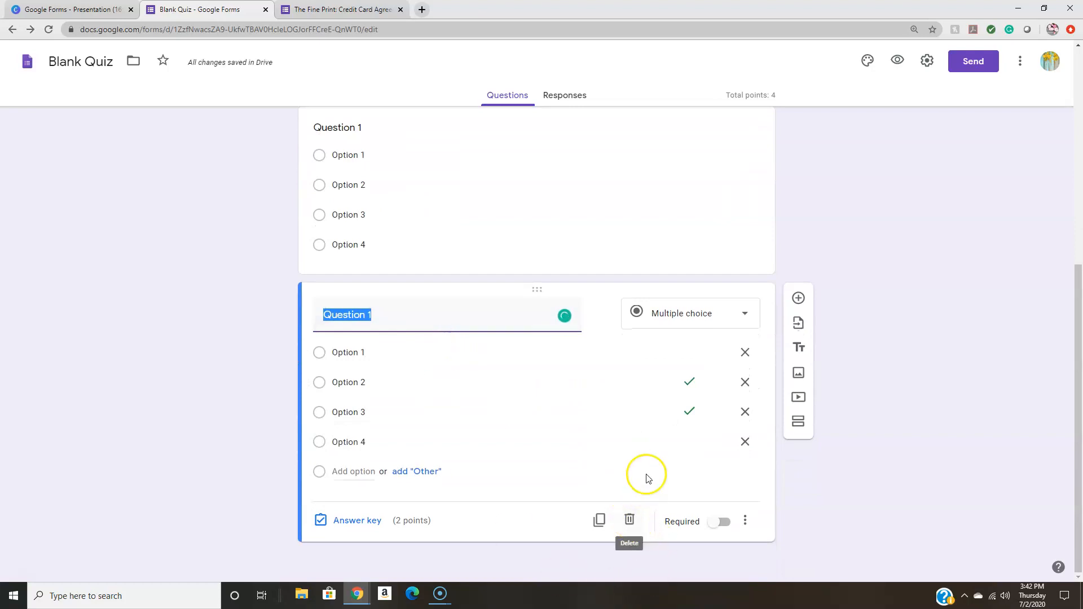
click(724, 522)
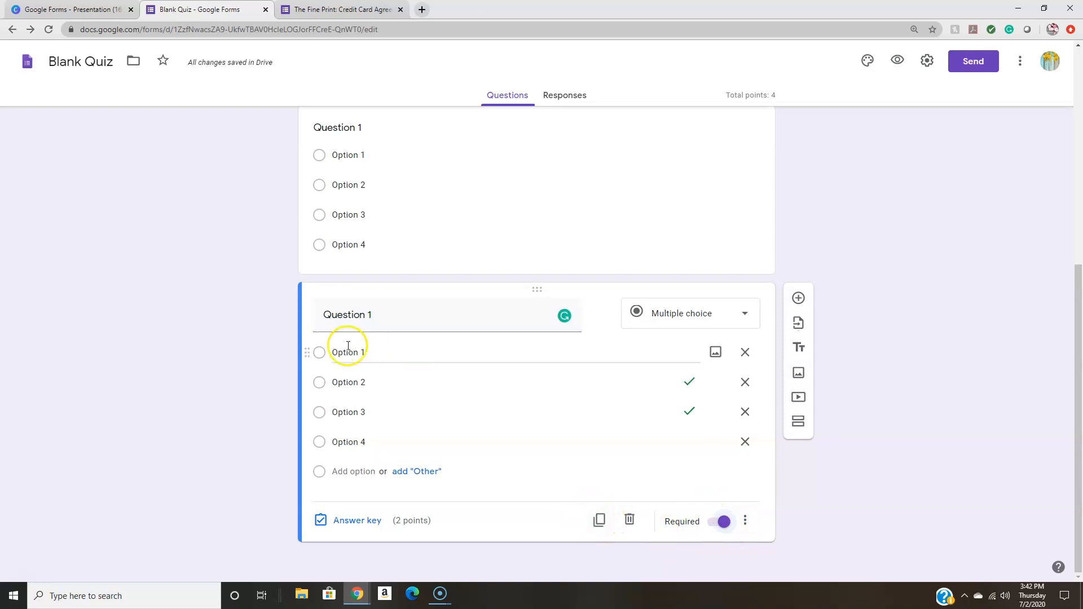
Add a photo of a black-faced brown puppy to Option 1 of the copied question, using a Google image search for "puppy".
click(438, 347)
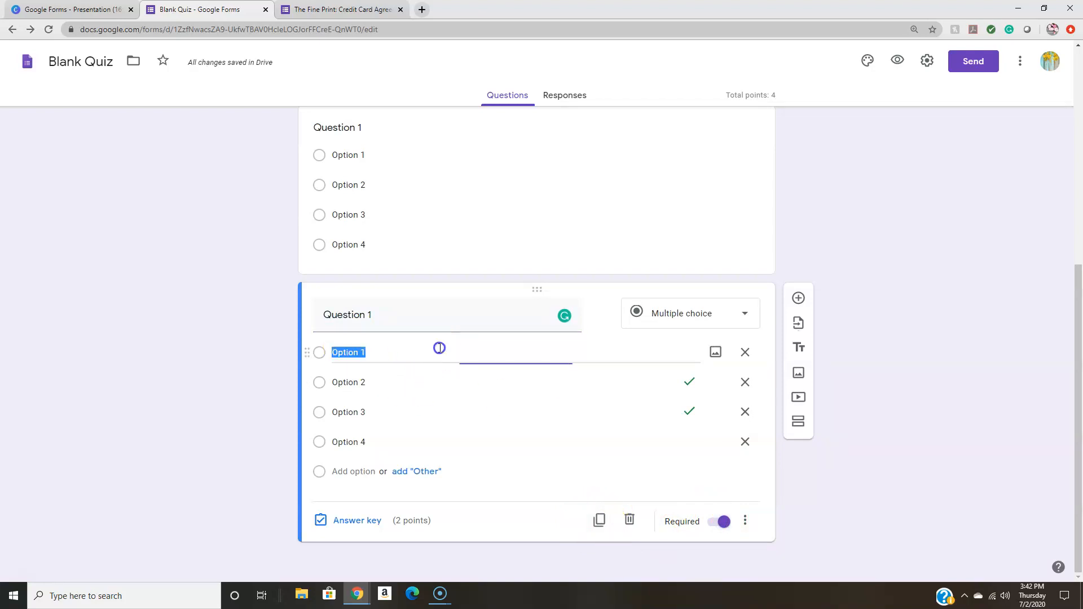
click(715, 353)
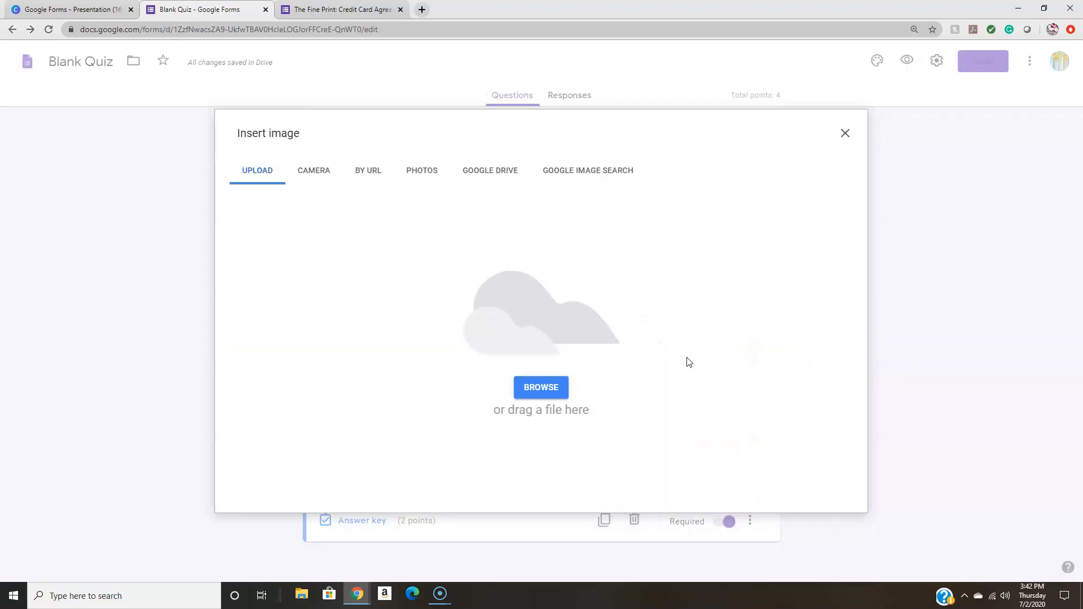
click(497, 172)
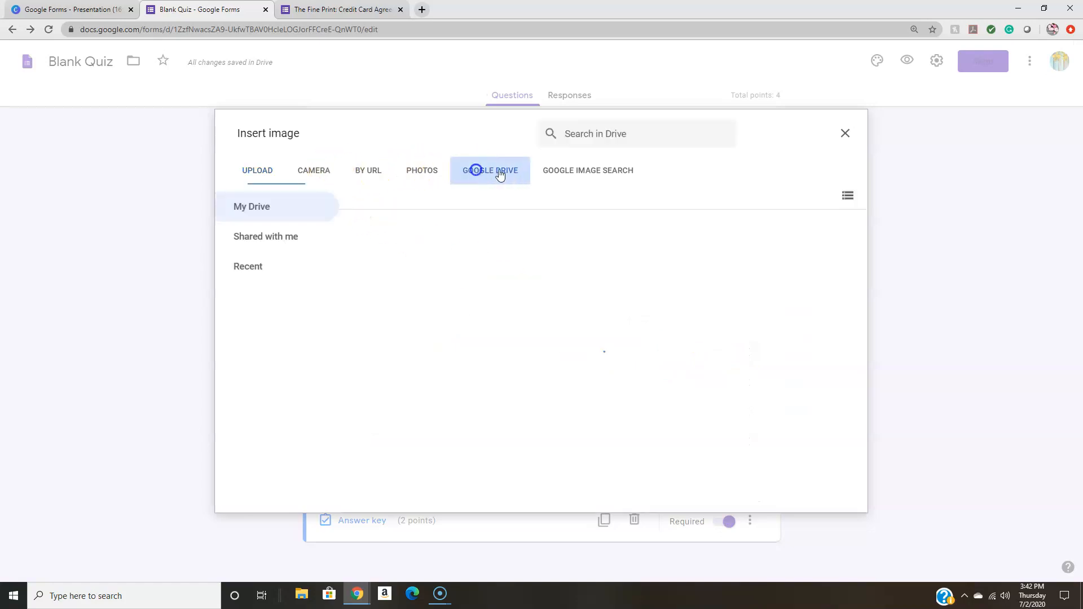
click(576, 172)
text(puppy)
key(Return)
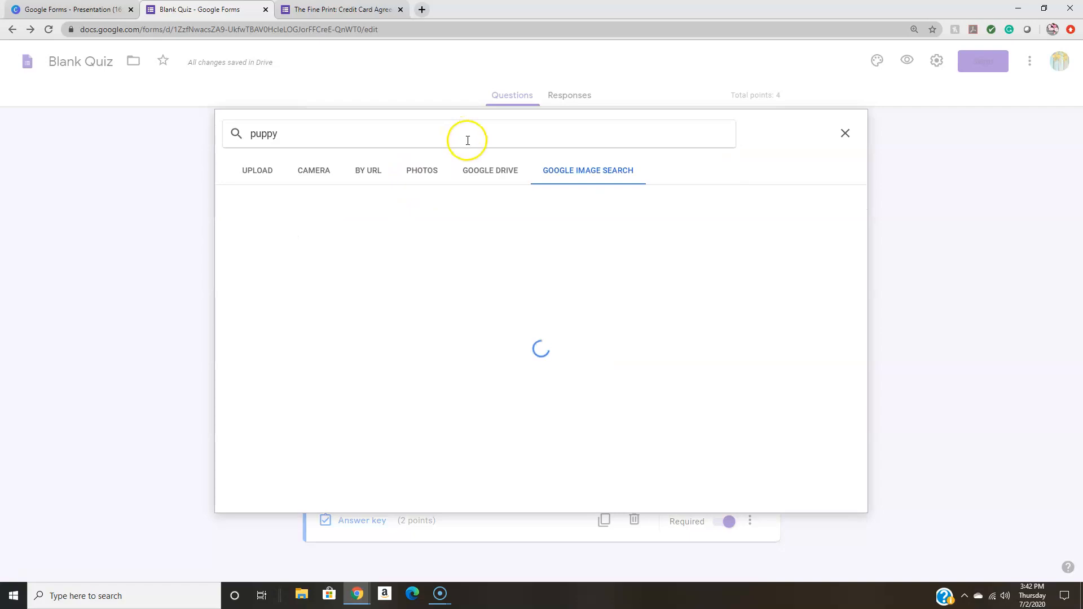
click(384, 234)
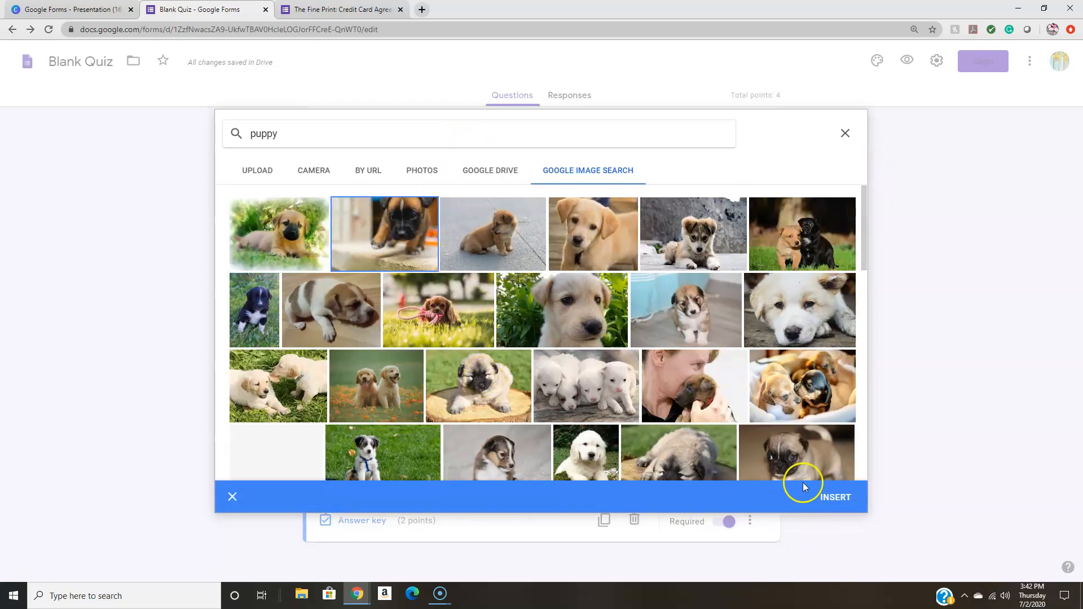
click(835, 495)
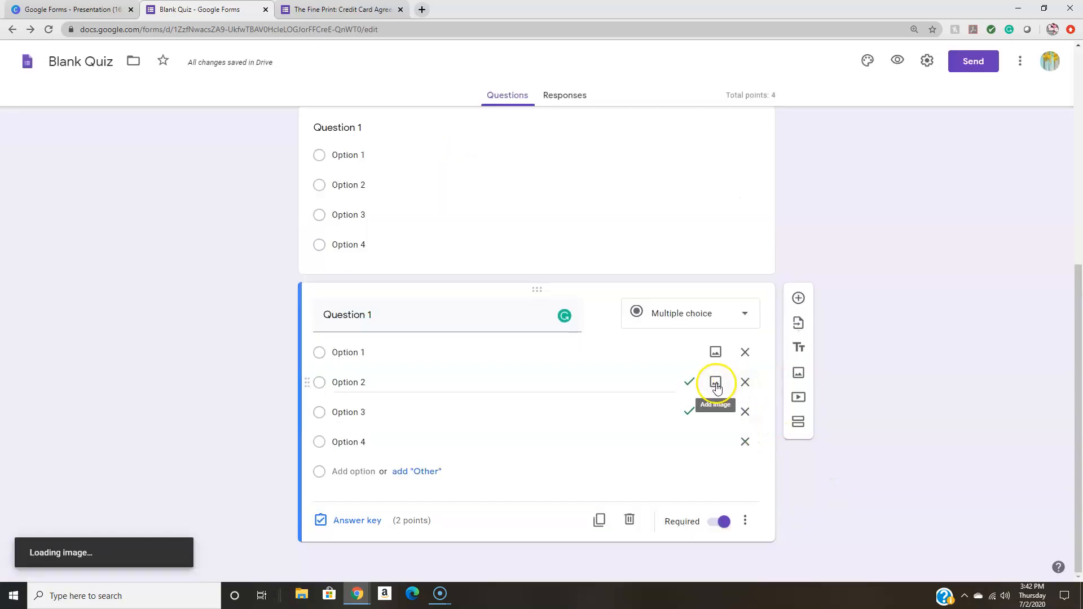
Add a photo of a white kitten to Option 2 of the copied question, using a Google image search for "kitty".
click(715, 474)
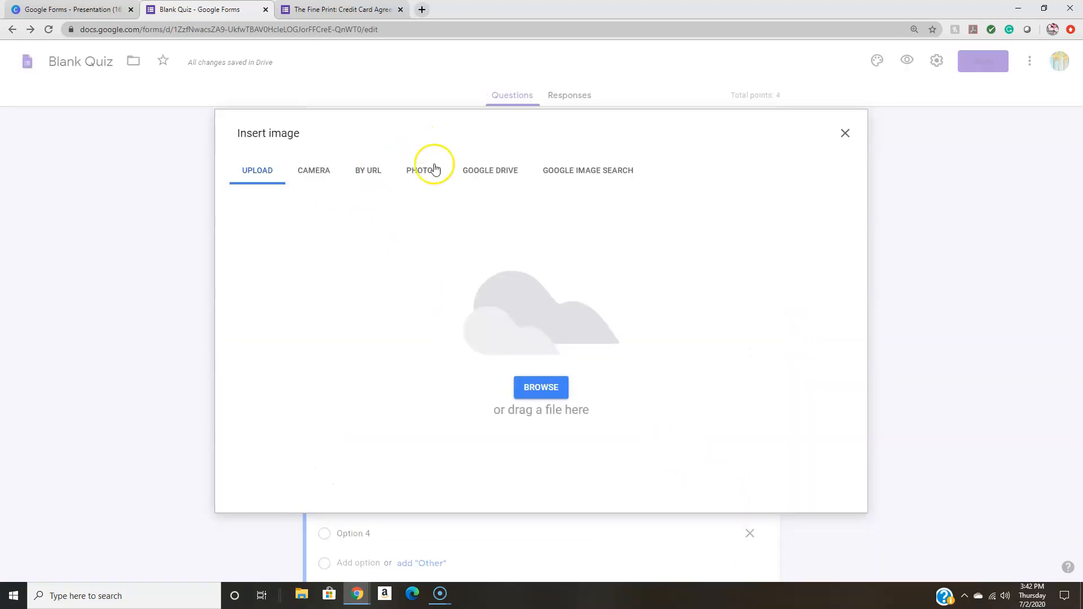
click(595, 170)
text(kitty)
key(Return)
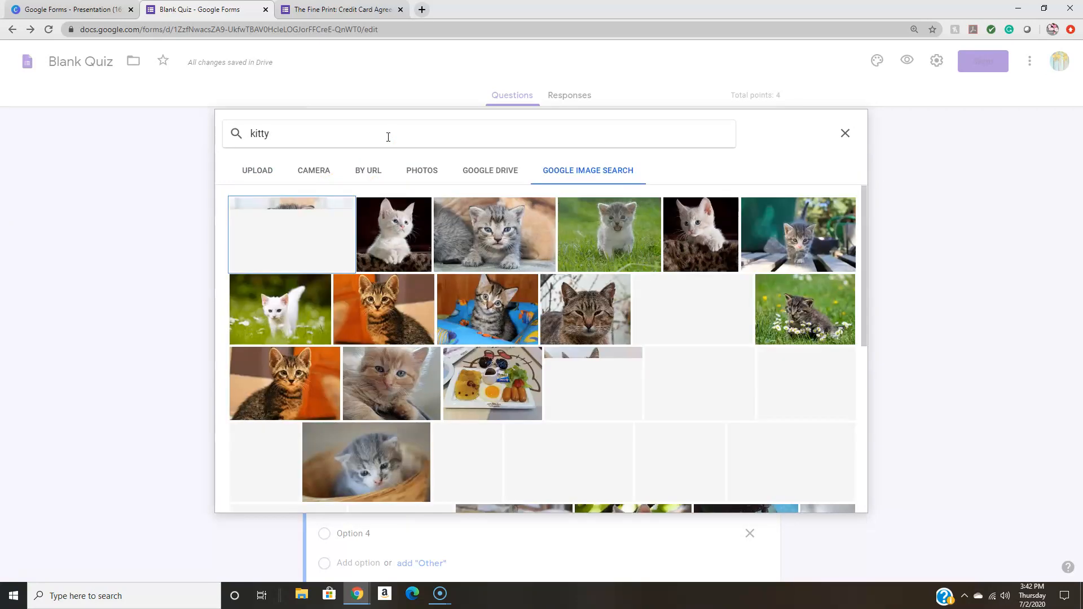
click(391, 228)
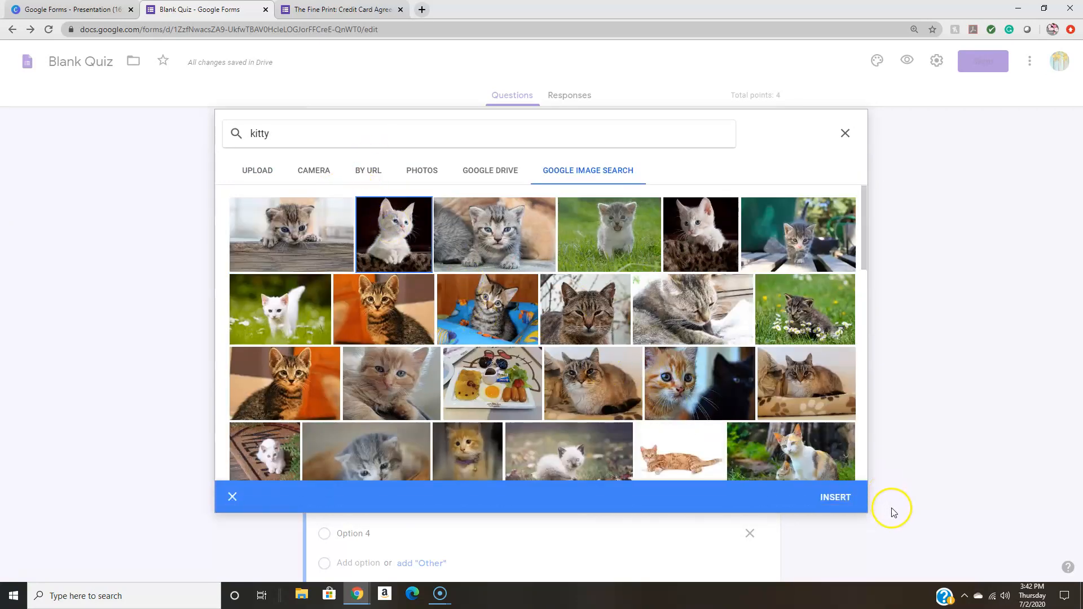
click(849, 501)
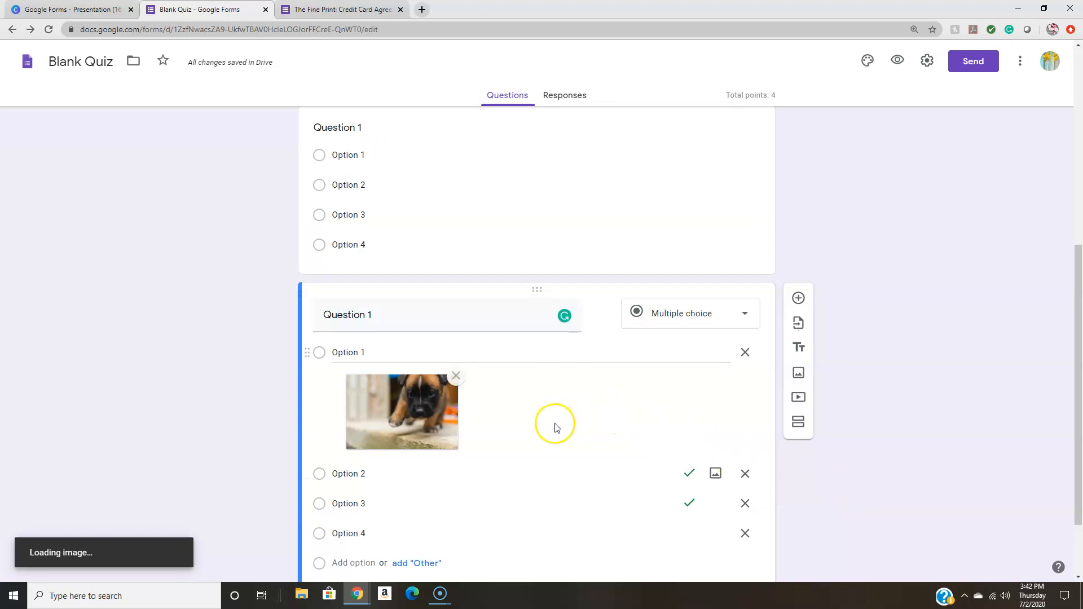
Insert a sitting puppy photo from a Google "puppy" search below the copied question, titled "Use this picture to answer the following questions.".
scroll(544, 489, down, 2)
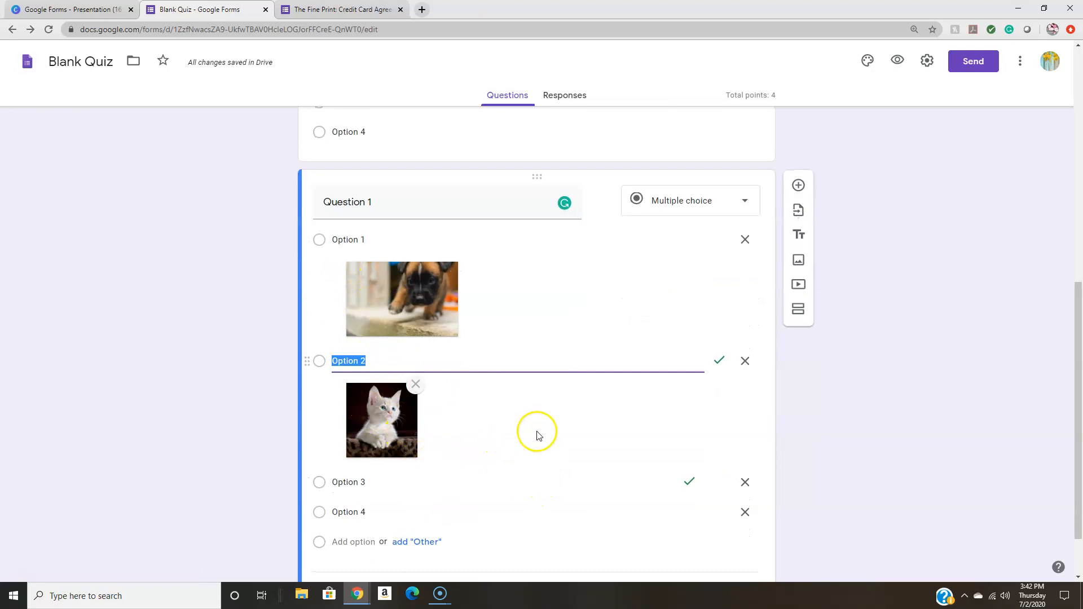
scroll(538, 436, down, 2)
scroll(538, 436, up, 1)
scroll(556, 400, down, 1)
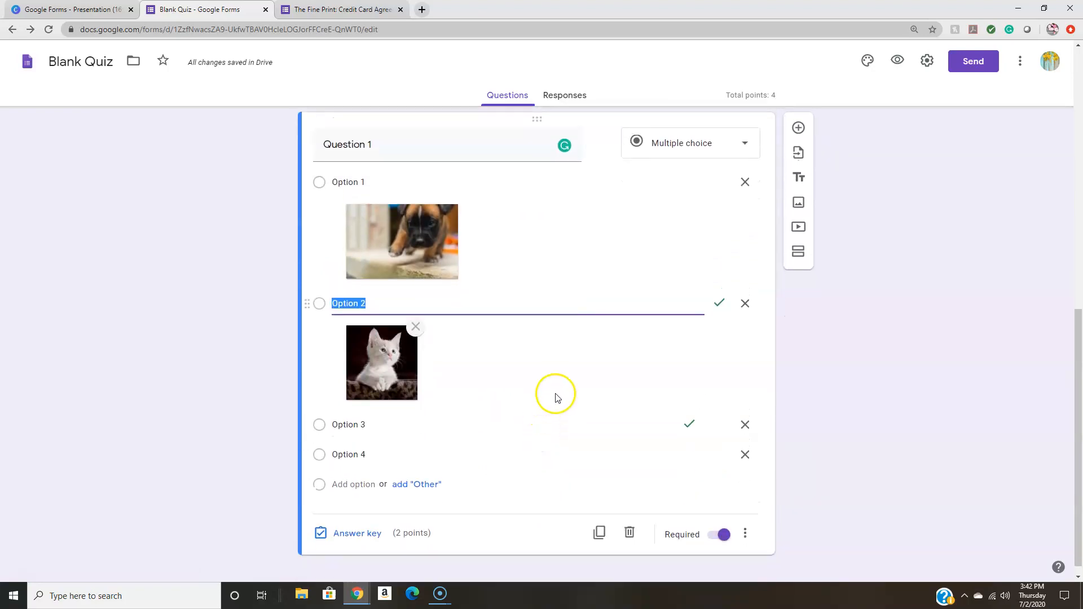
click(798, 207)
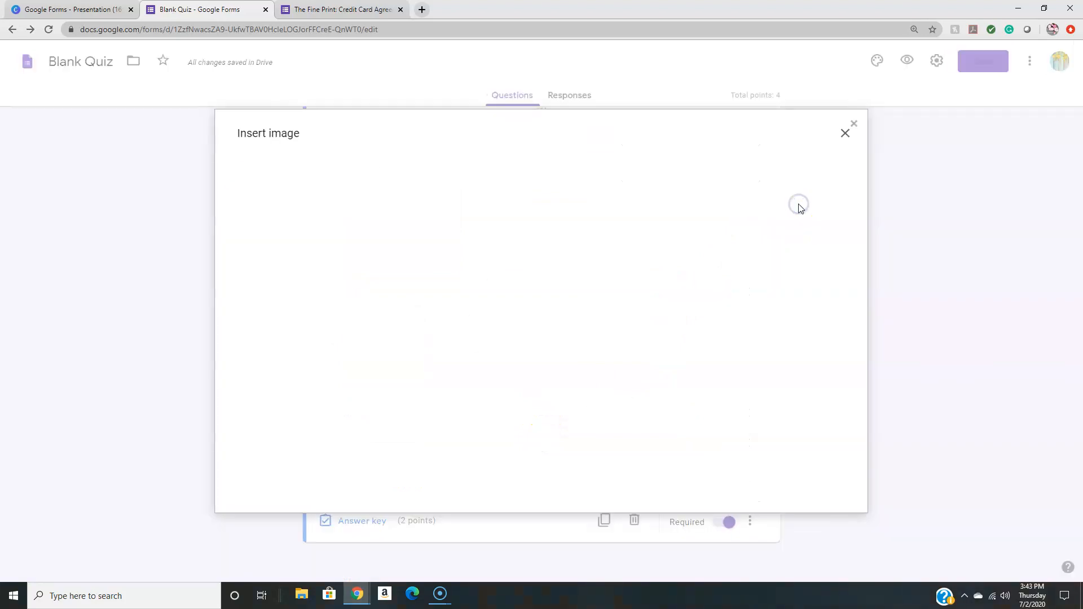
click(580, 169)
text(puppu)
key(BackSpace)
text(y)
key(Return)
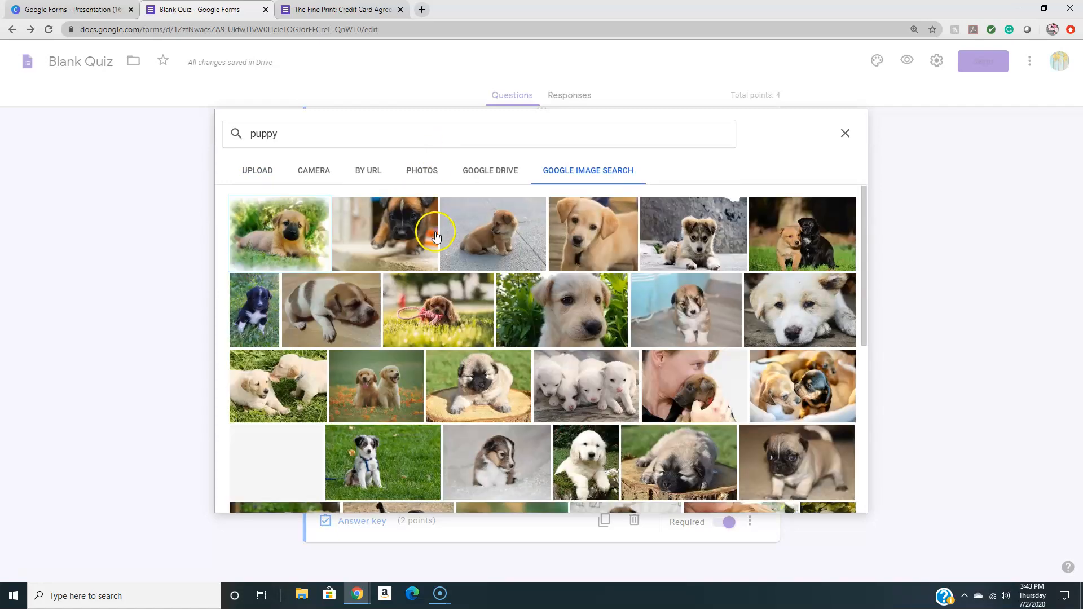
click(496, 222)
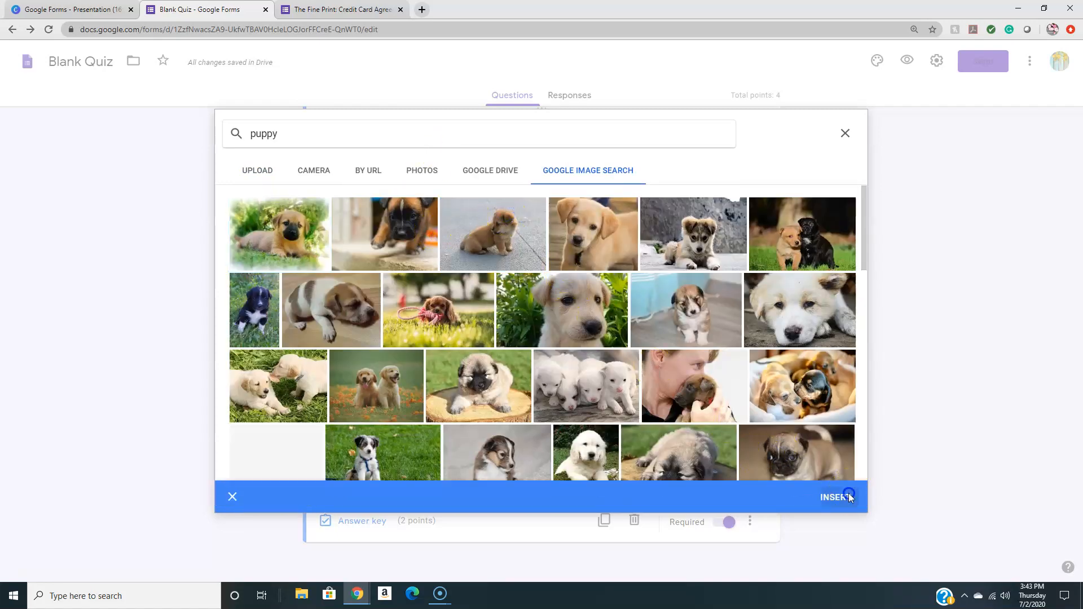
click(840, 497)
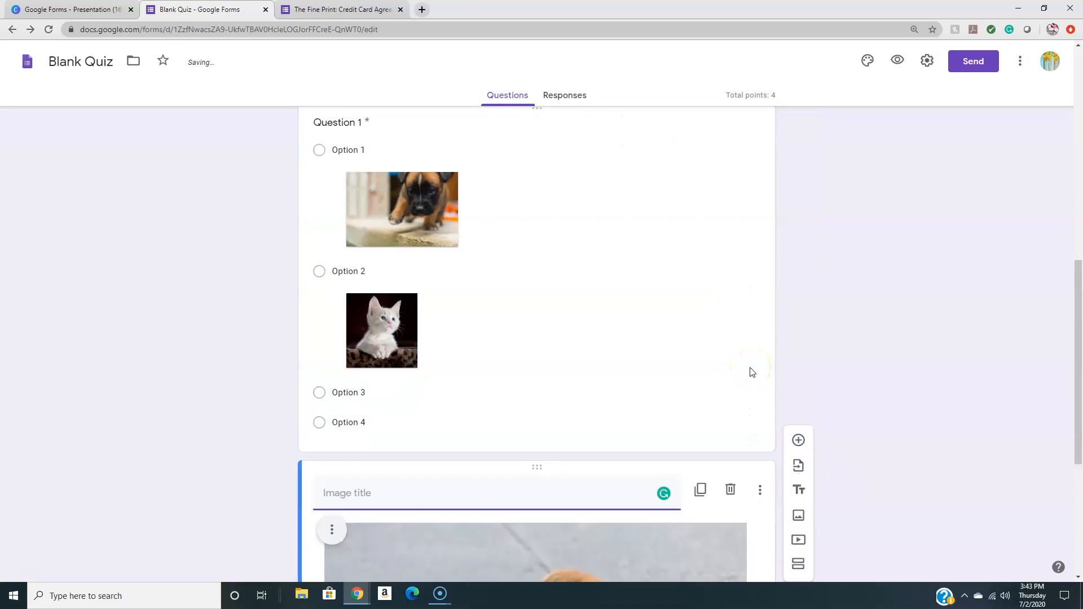
click(392, 494)
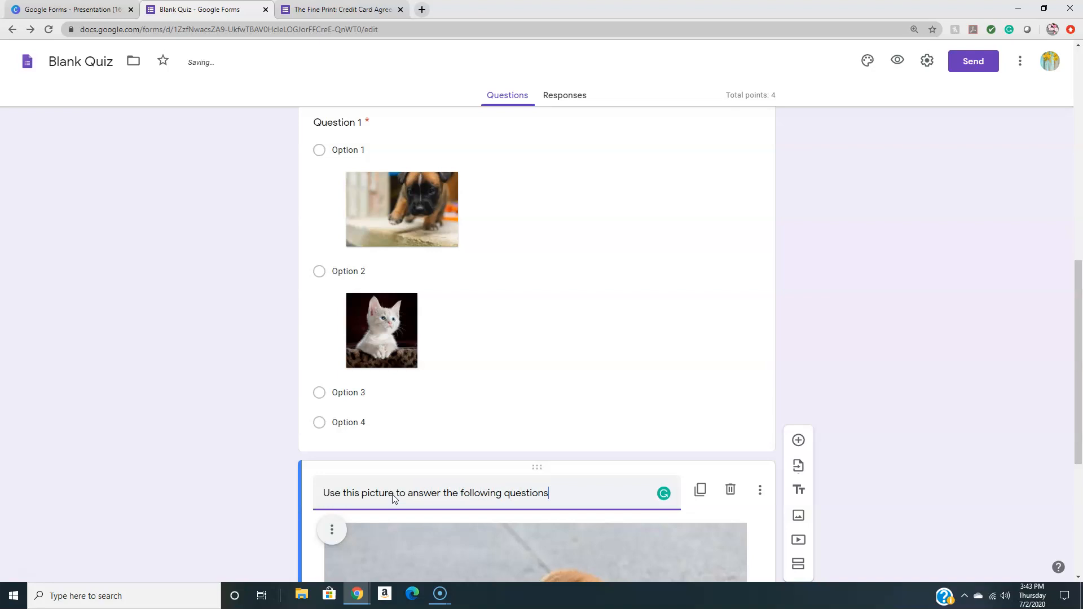
scroll(871, 431, down, 3)
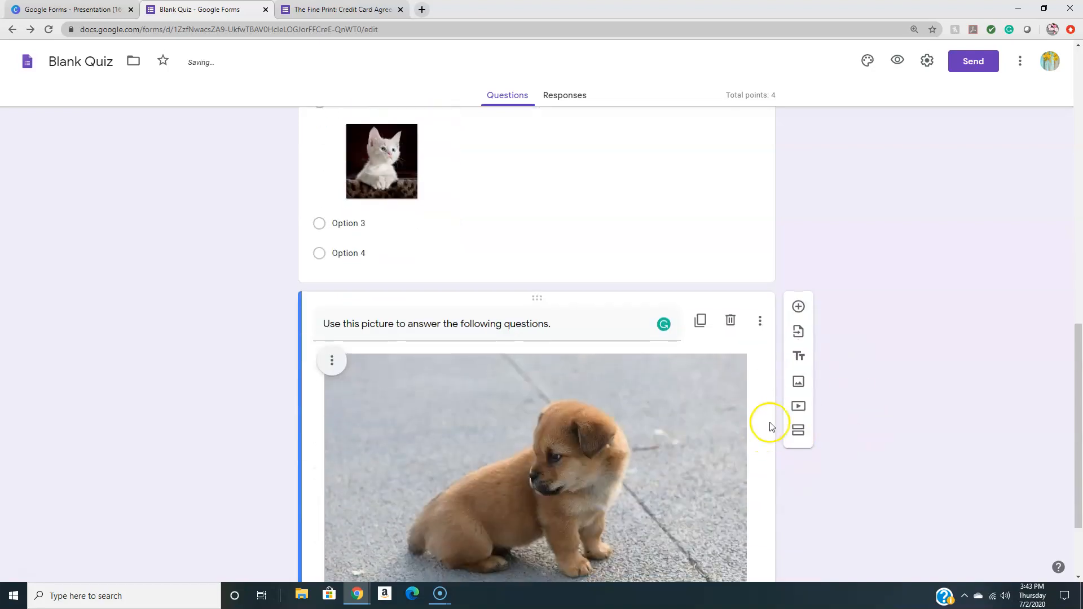
Preview the form, test selecting Option 2 and Option 3 in the first question, review section 2 and return to the first page.
click(898, 61)
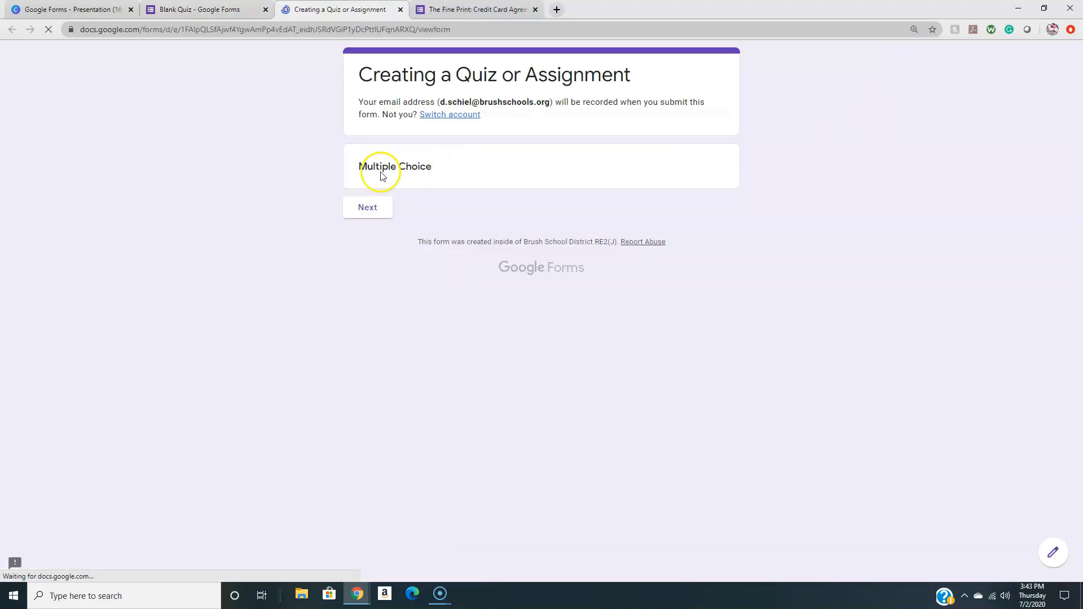
scroll(832, 205, down, 1)
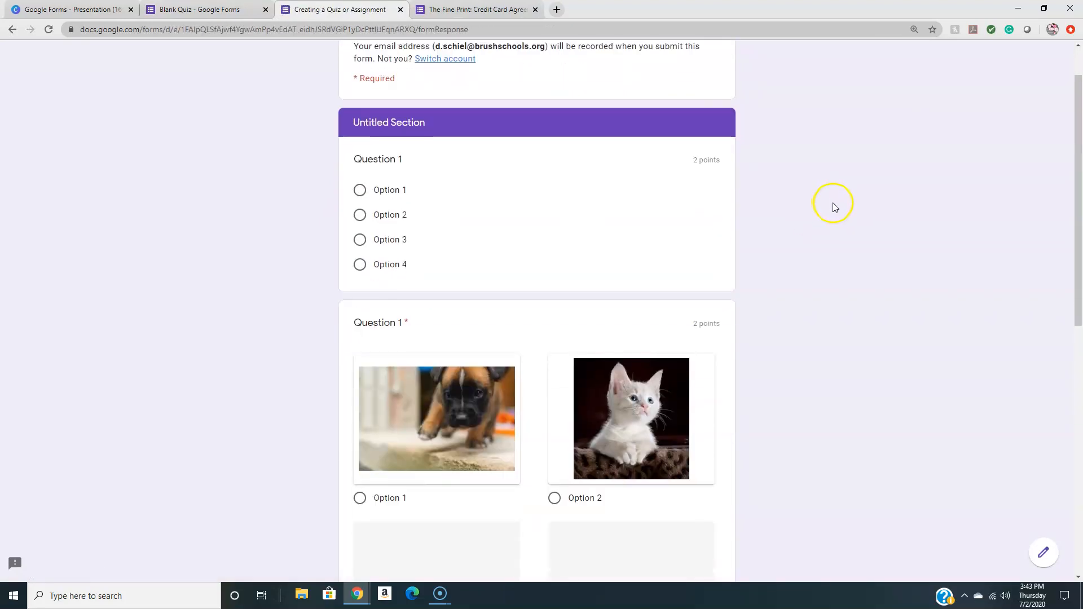
click(361, 214)
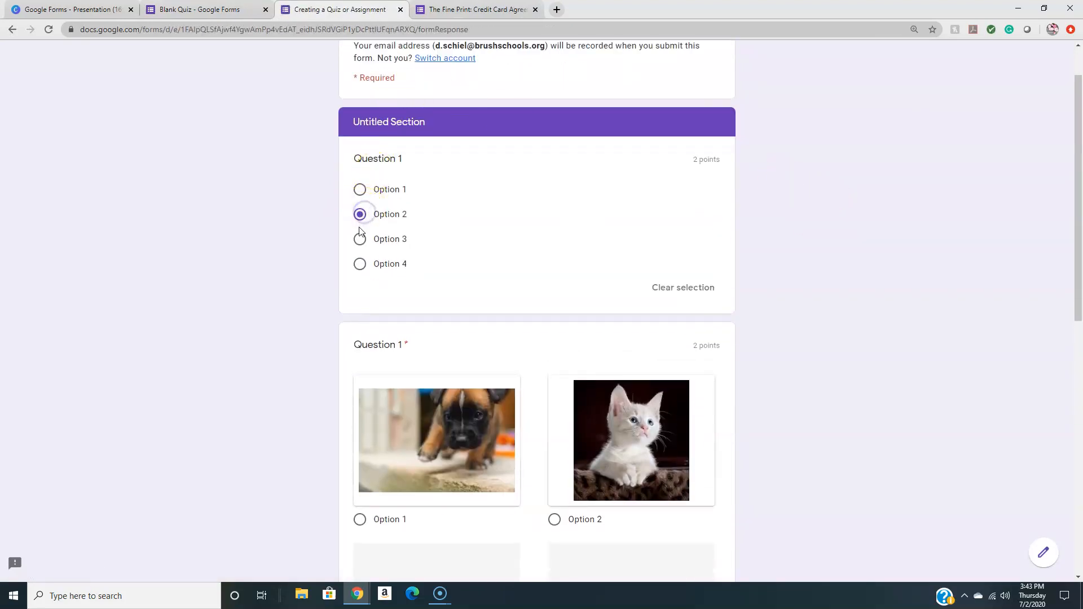
click(361, 214)
click(361, 239)
scroll(541, 227, down, 1)
scroll(541, 227, down, 5)
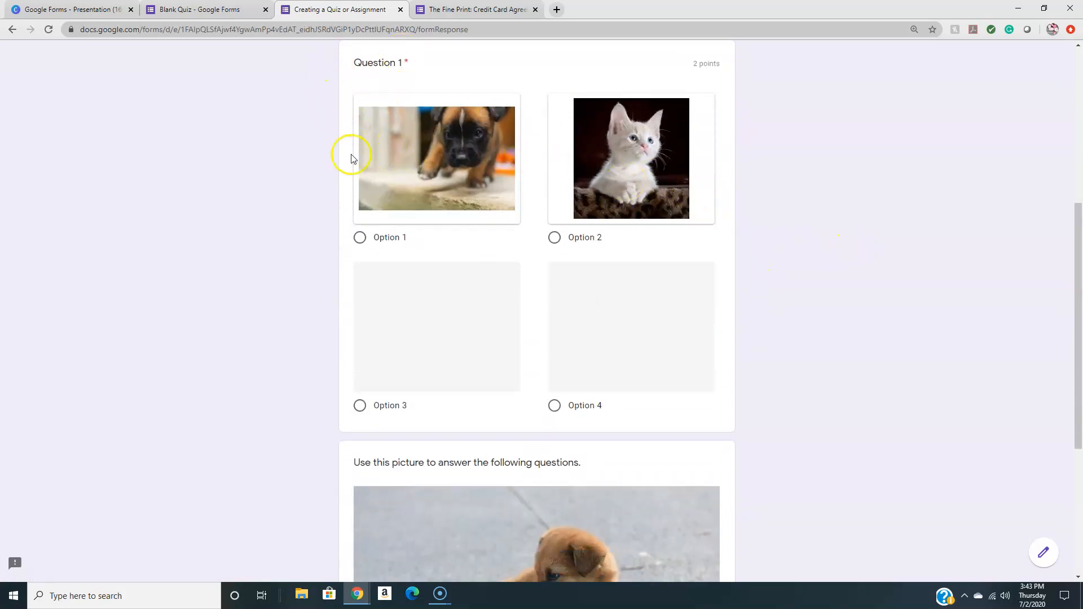
scroll(799, 336, down, 3)
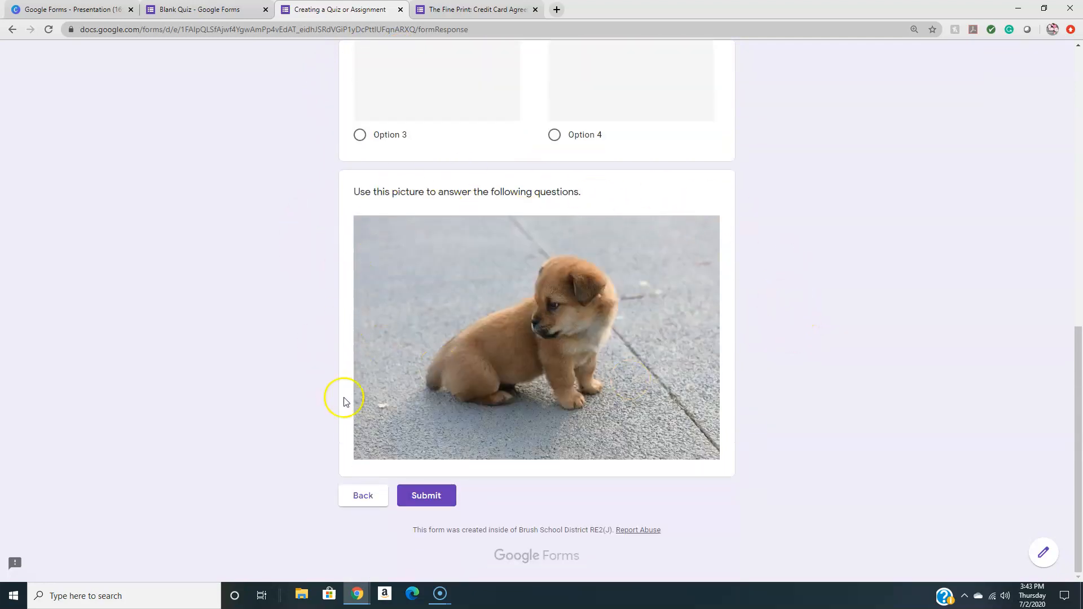
click(374, 501)
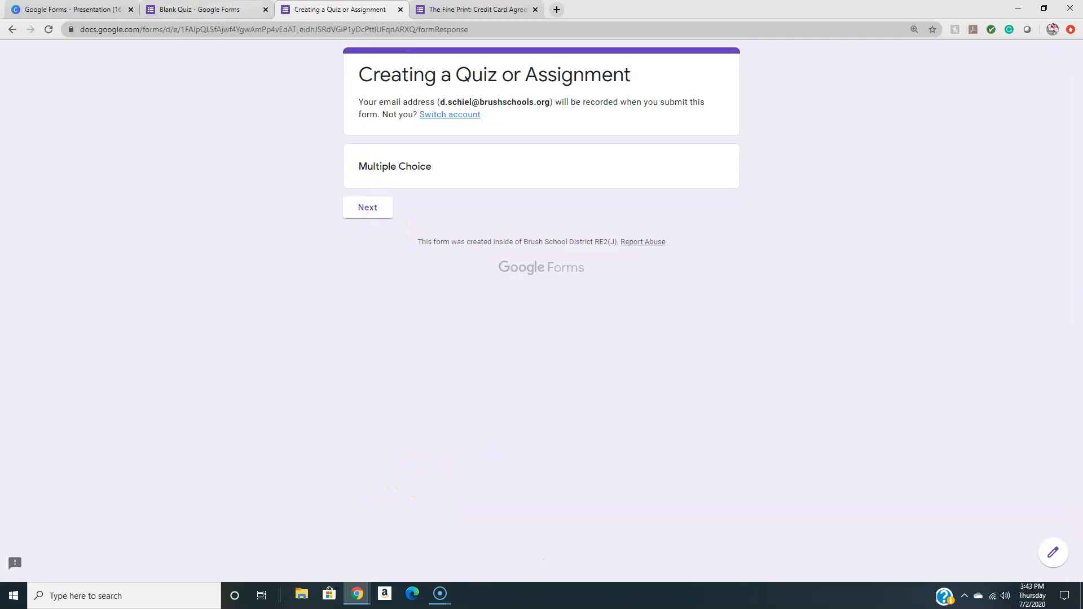
Return to the form editor and change the copied question with the pictures to the Checkboxes type.
click(186, 9)
scroll(737, 293, up, 4)
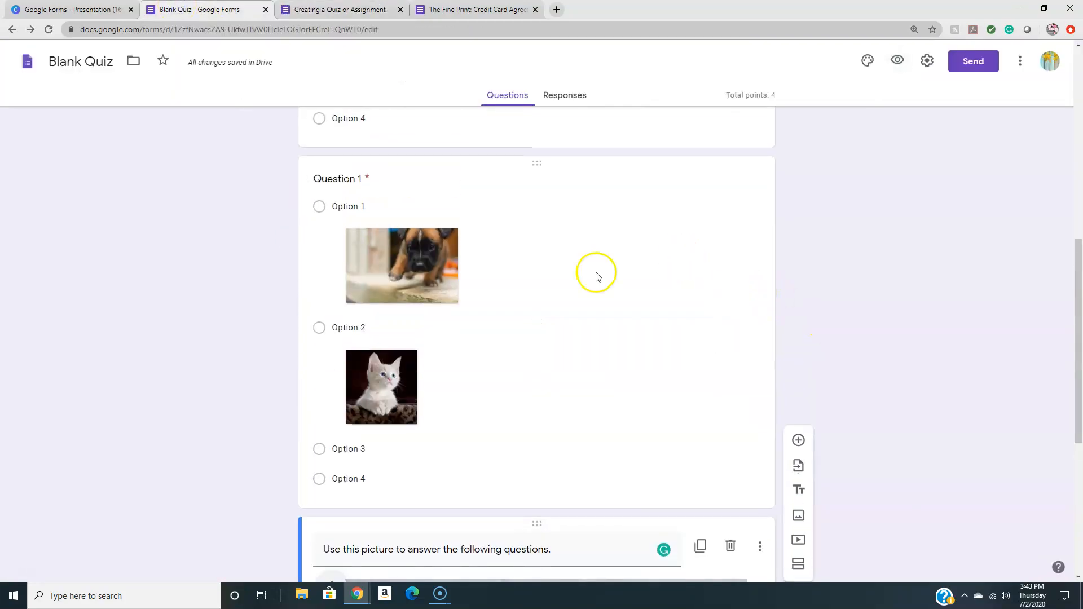
click(337, 178)
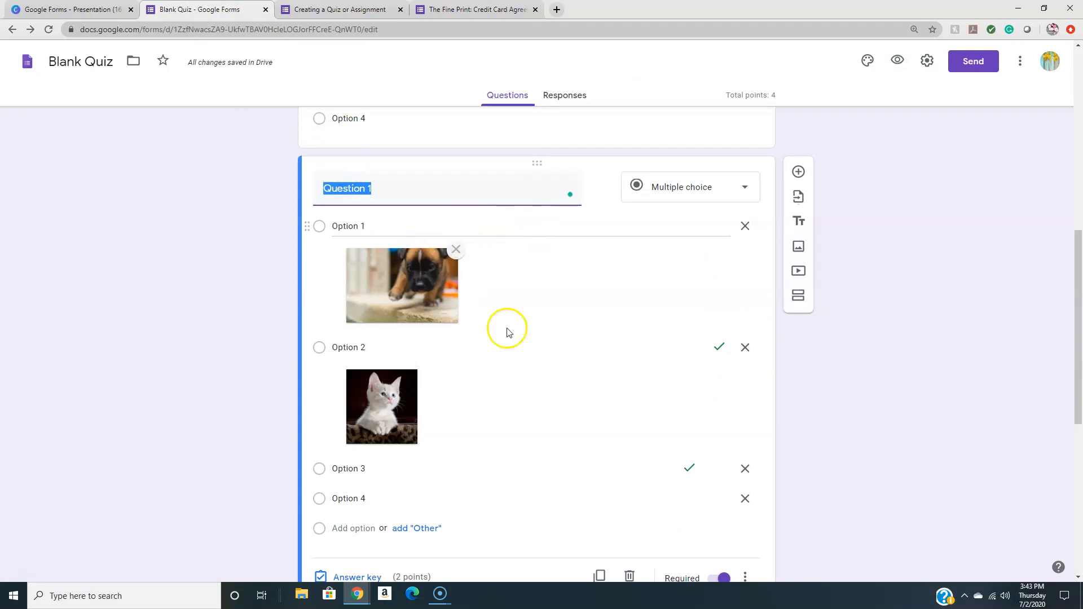
click(720, 195)
click(691, 215)
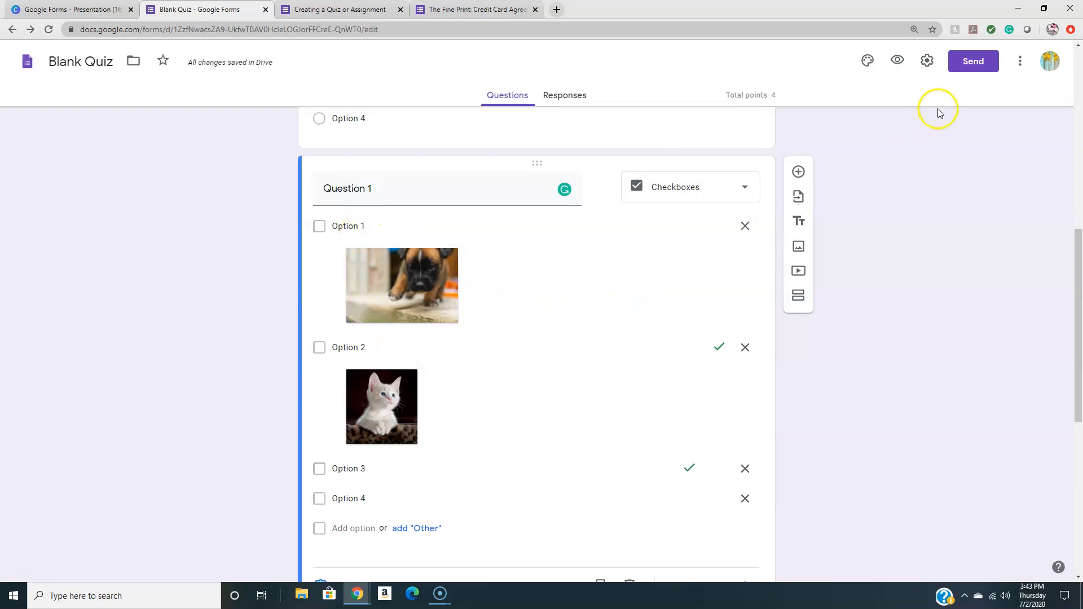
Preview the form, go to section 2 and tick both Option 1 and Option 2 in the checkbox question with pictures.
click(897, 60)
click(366, 208)
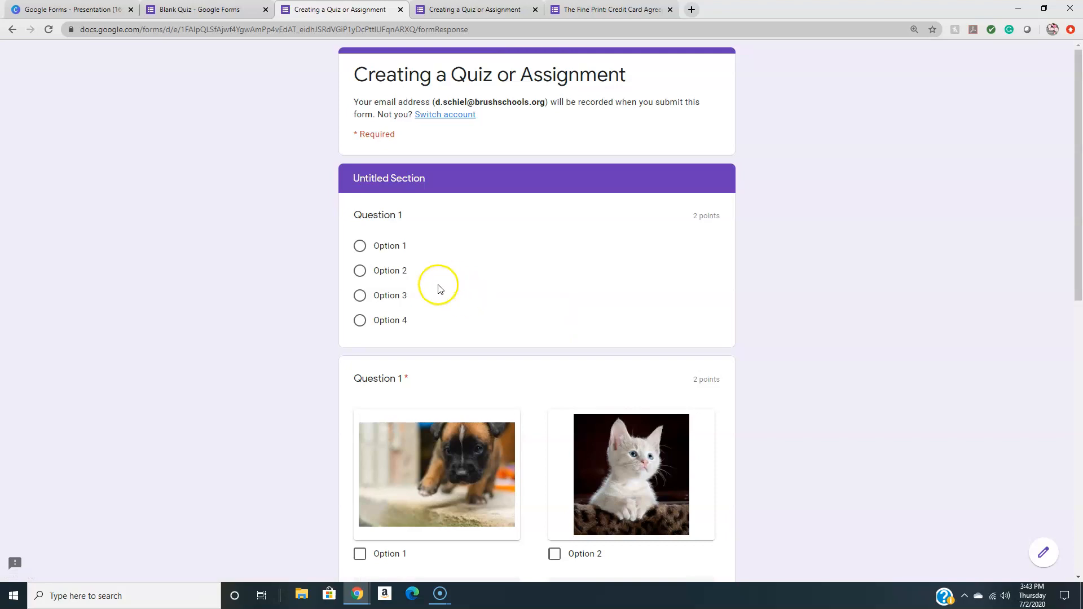
scroll(493, 332, down, 5)
click(359, 272)
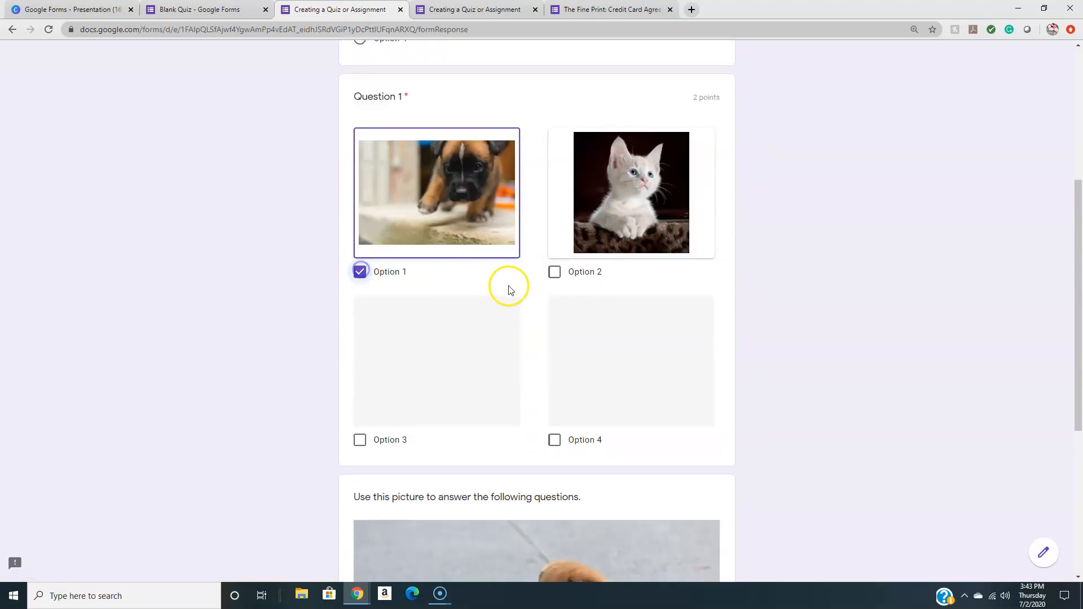
click(555, 272)
Test the multiple-choice question in the preview by selecting Option 2 and then Option 3.
scroll(885, 354, up, 1)
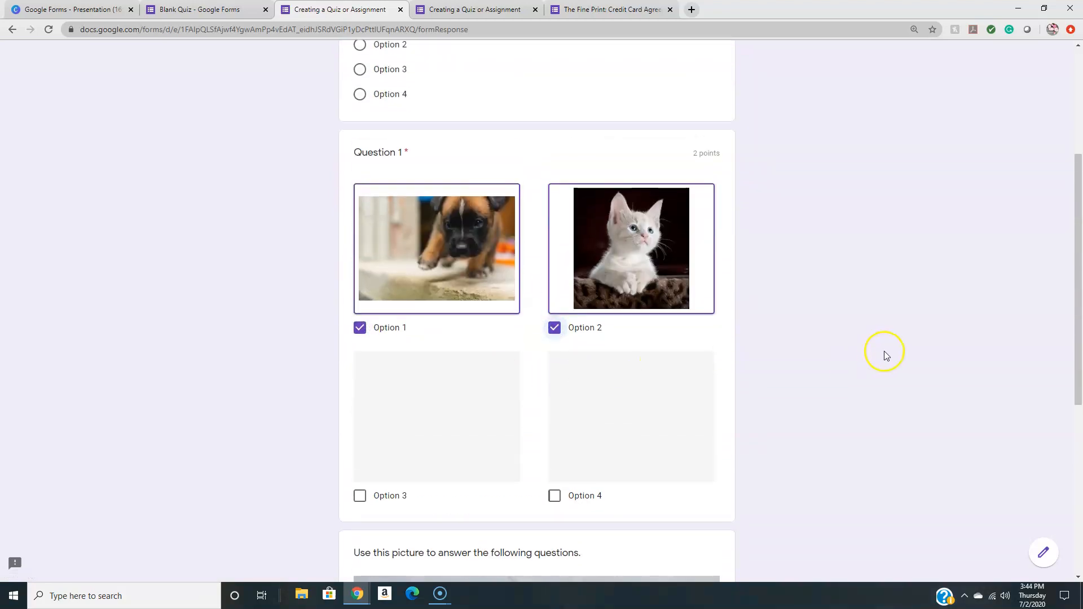
scroll(884, 351, up, 4)
click(361, 215)
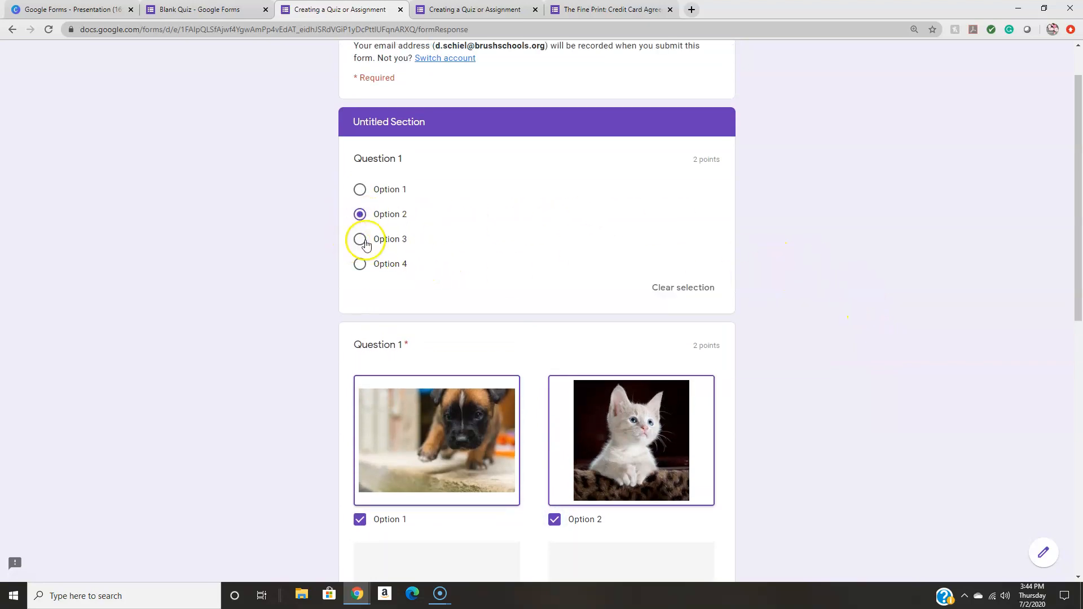
scroll(545, 262, up, 2)
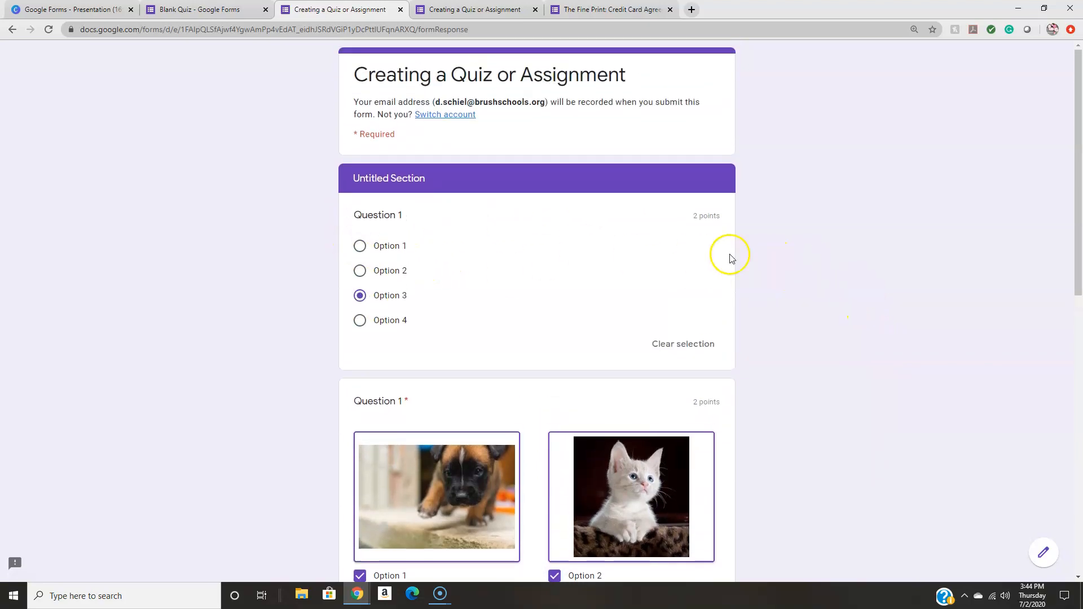
In the form editor, insert the 2-minute "How To Calculate Percentages" YouTube video below the checkbox question, searching "How to calculate percentages", and title it "How to".
click(232, 12)
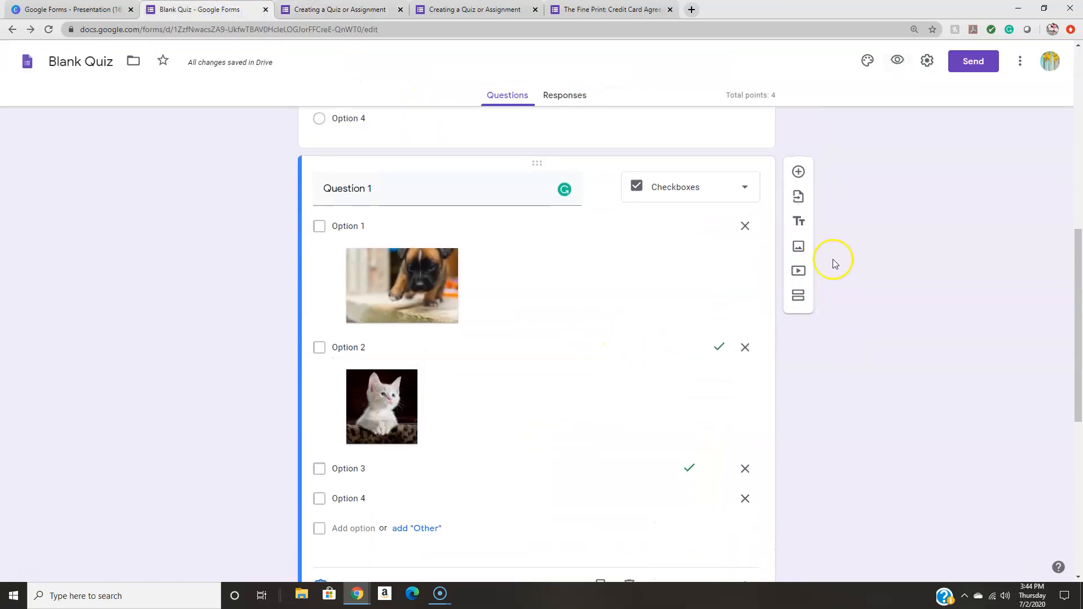
click(803, 277)
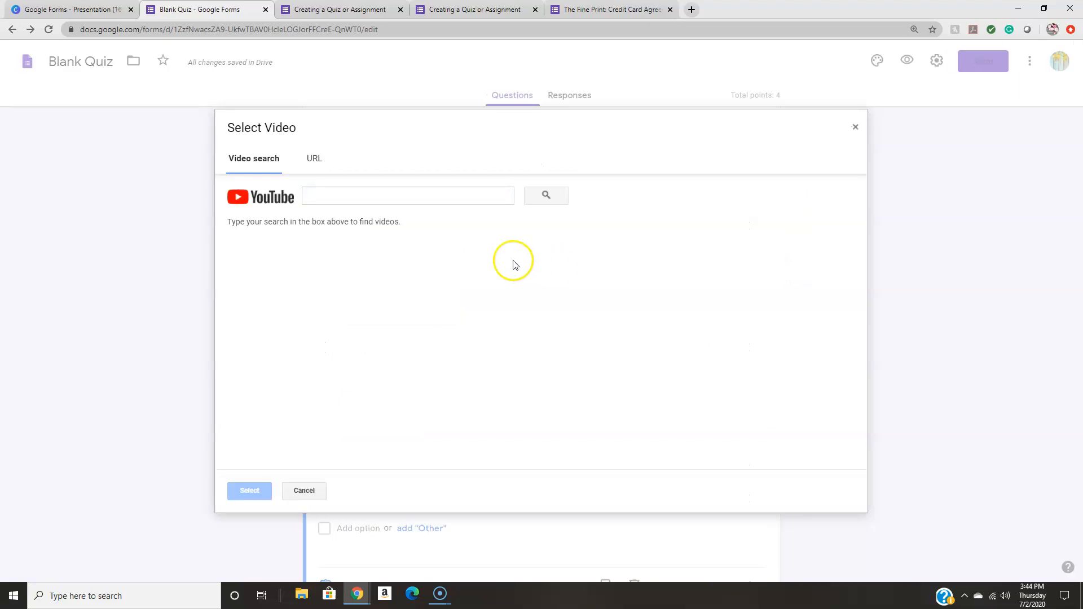
click(348, 196)
text(How)
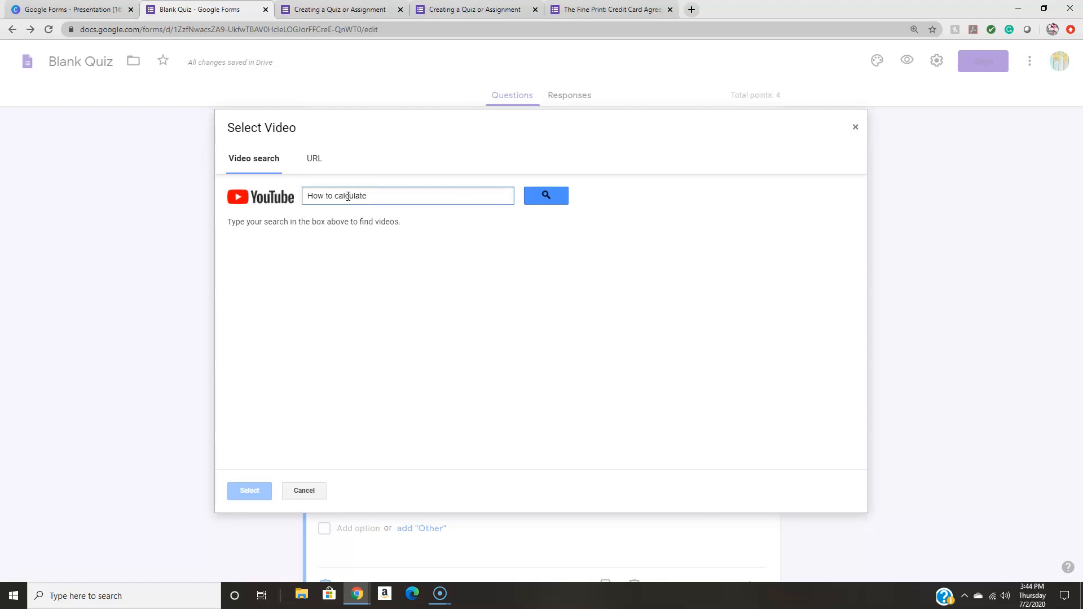
text(to calculate percentages)
key(Return)
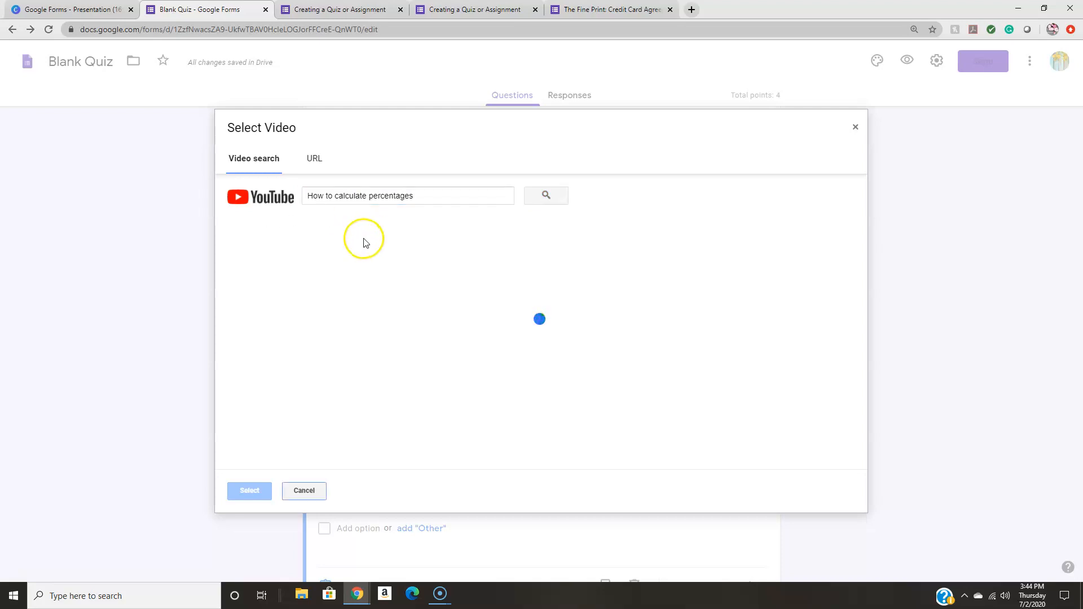
click(332, 254)
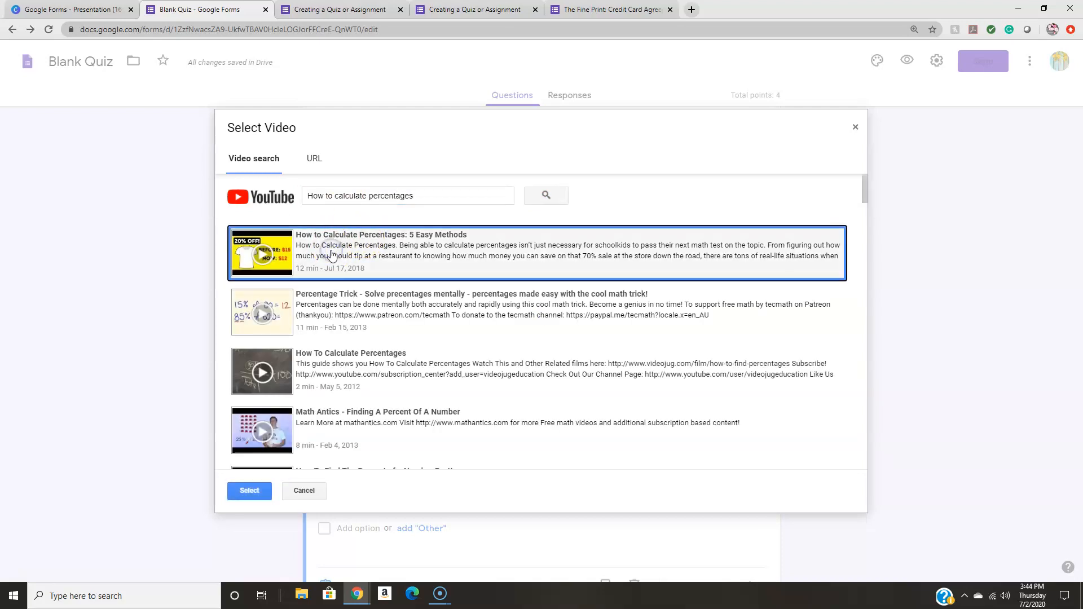
click(384, 366)
click(250, 491)
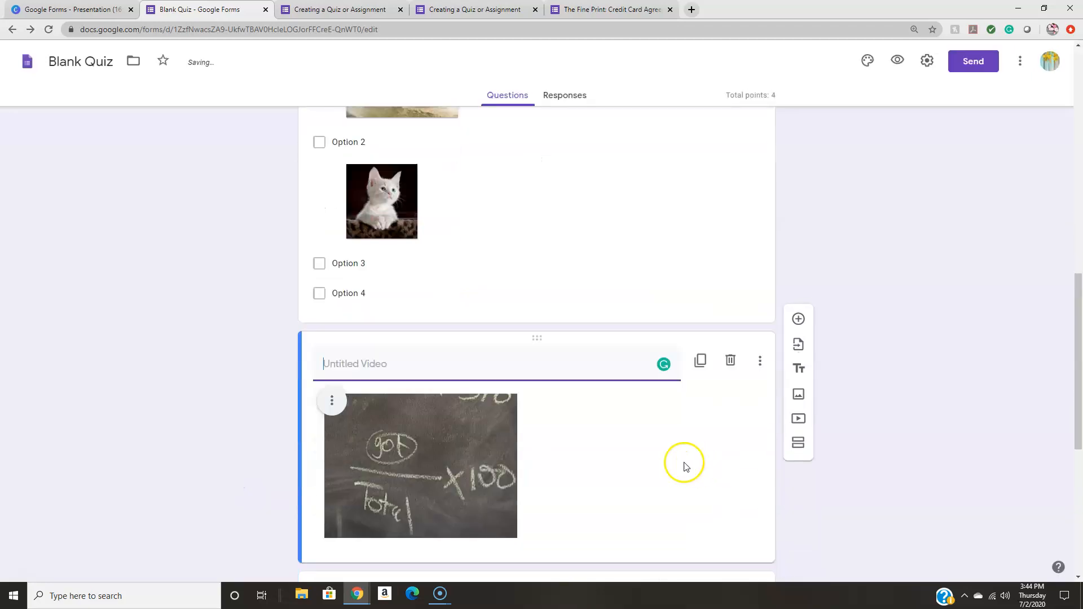
text(How to)
click(935, 340)
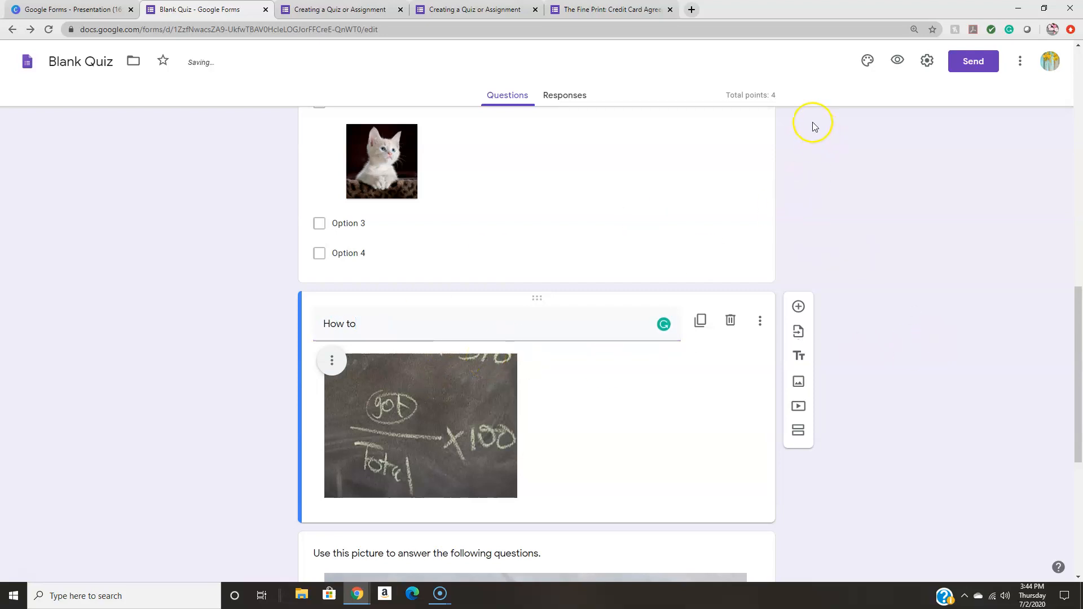
Preview the form again and go through section 2 to examine the inserted video.
click(897, 60)
click(369, 208)
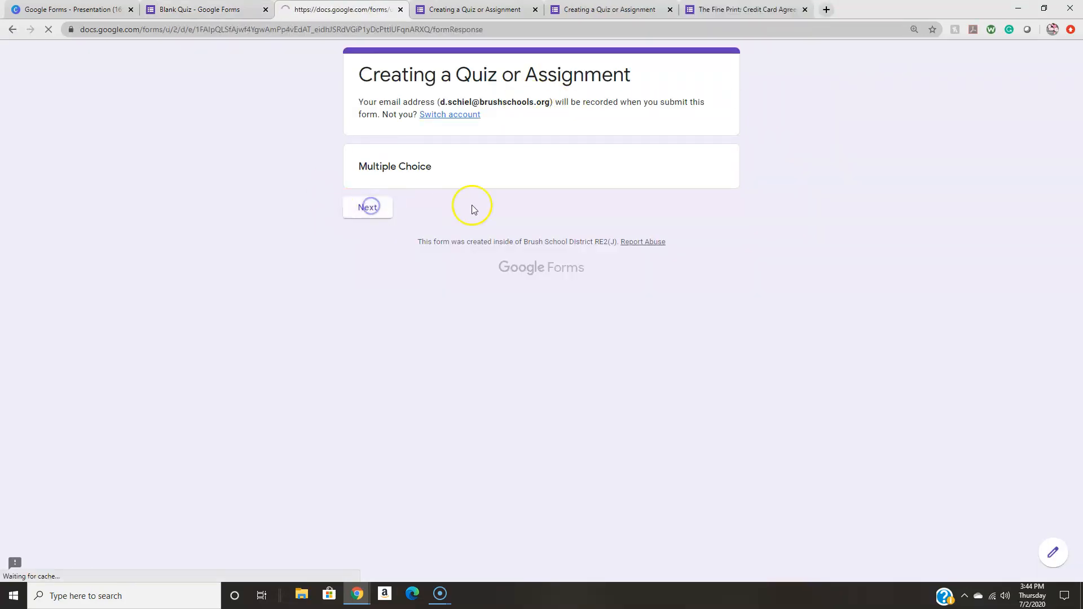
scroll(742, 311, down, 8)
scroll(742, 319, down, 2)
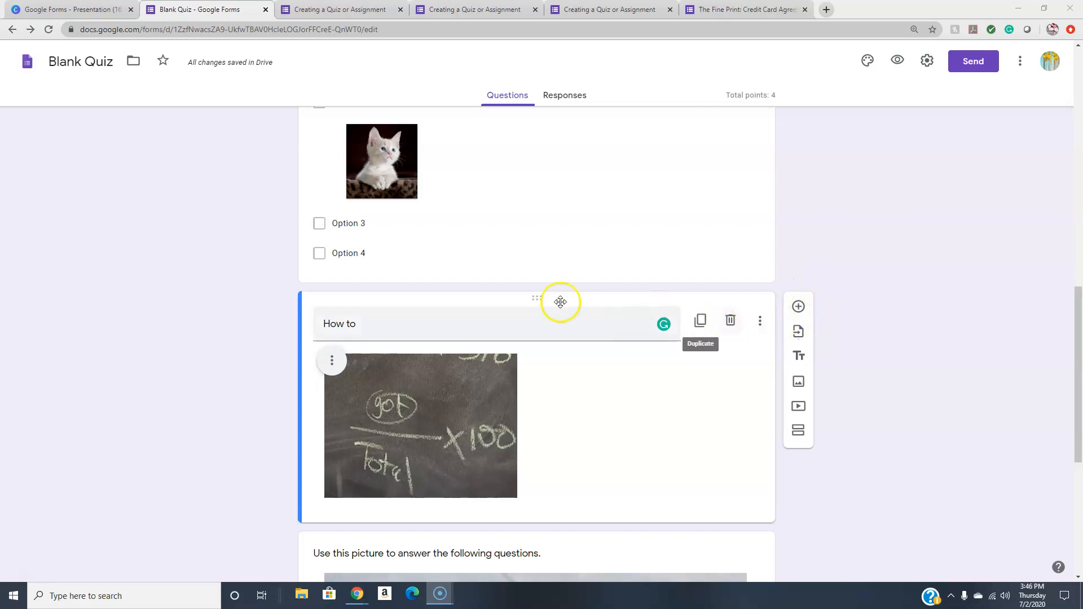
Move the "How to" video up into section 1, directly above the Multiple Choice heading, and review its placement.
drag(545, 297, 451, 267)
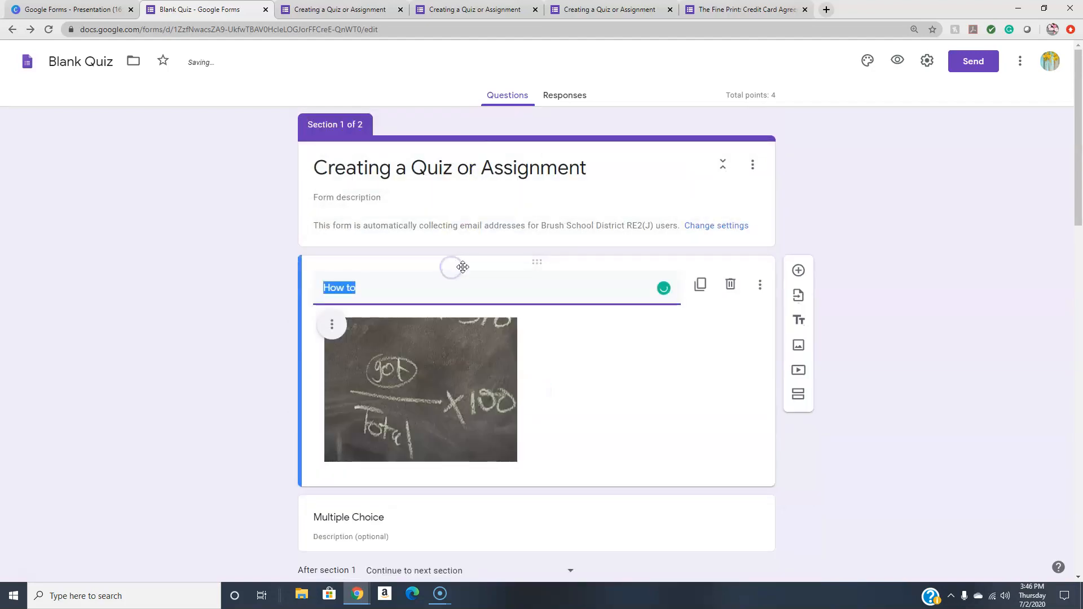
scroll(555, 389, down, 7)
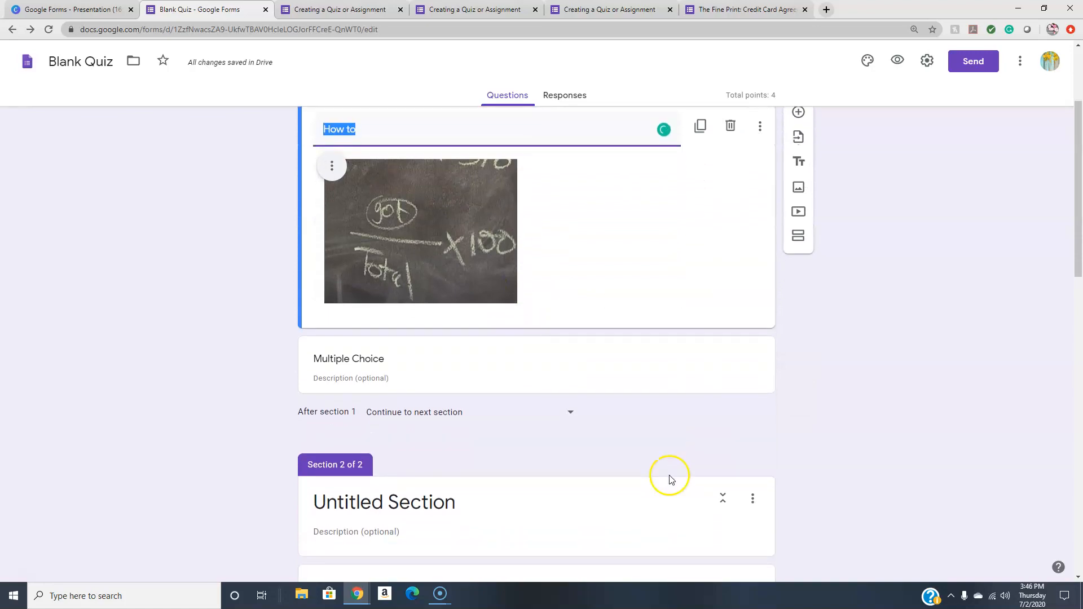
scroll(745, 473, down, 2)
scroll(745, 473, up, 7)
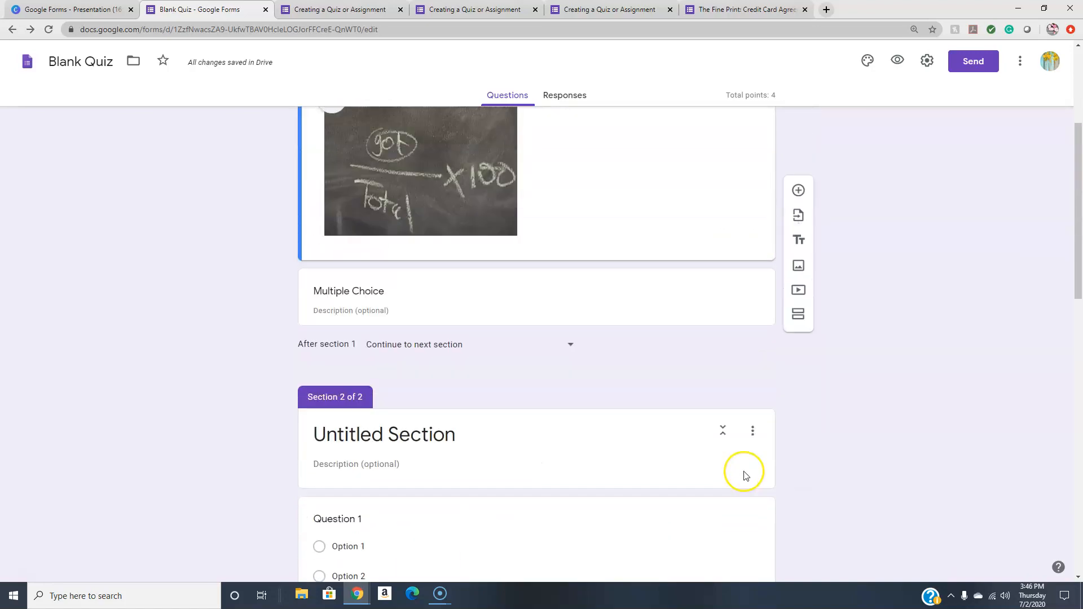
scroll(744, 472, up, 1)
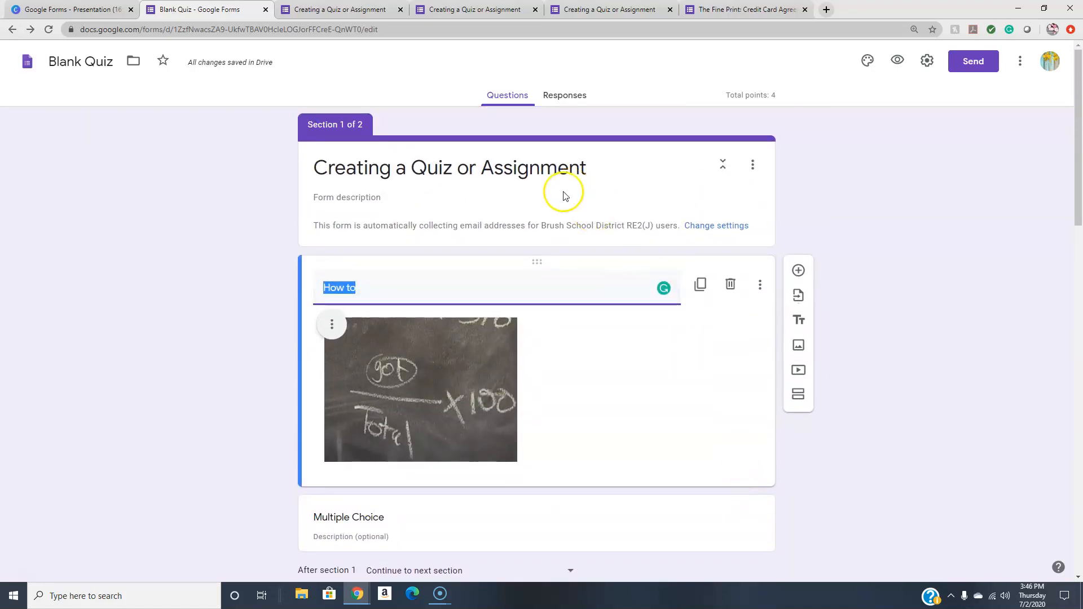